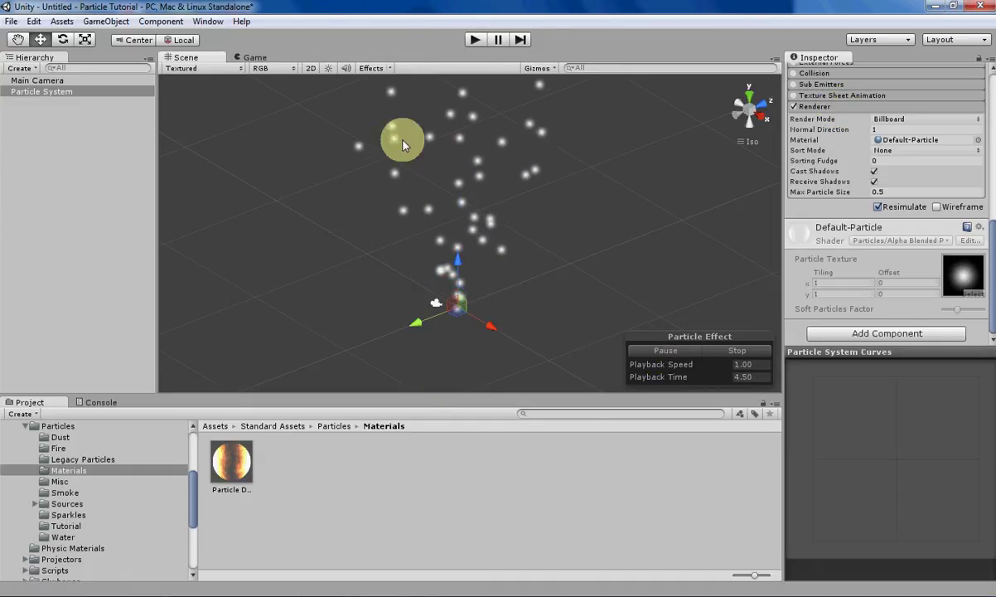
Inspect the Main Camera and Particle System settings while orbiting around the emitter.
left_click(36, 82)
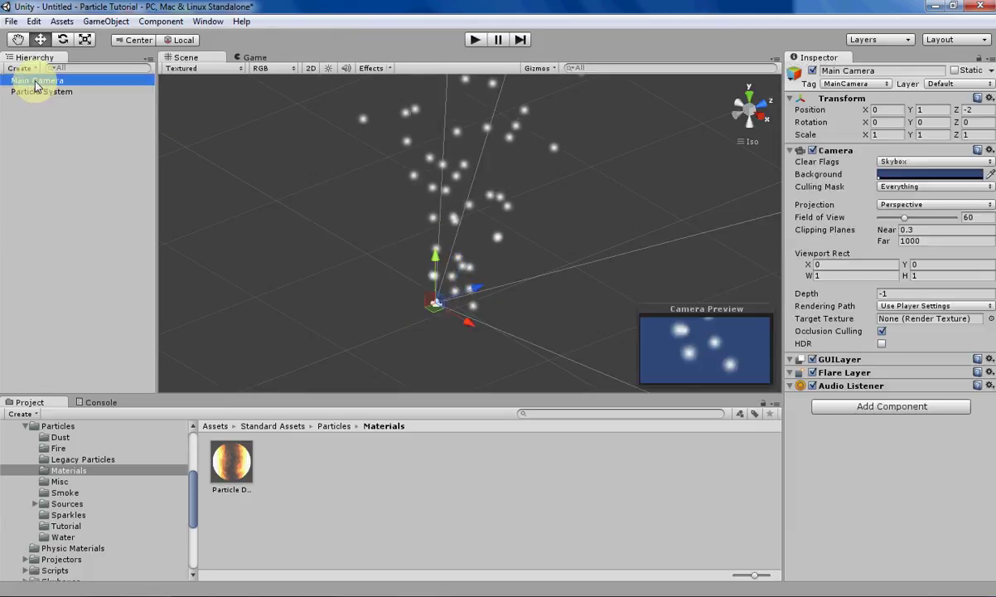
left_click_drag(561, 323, 373, 314, "alt")
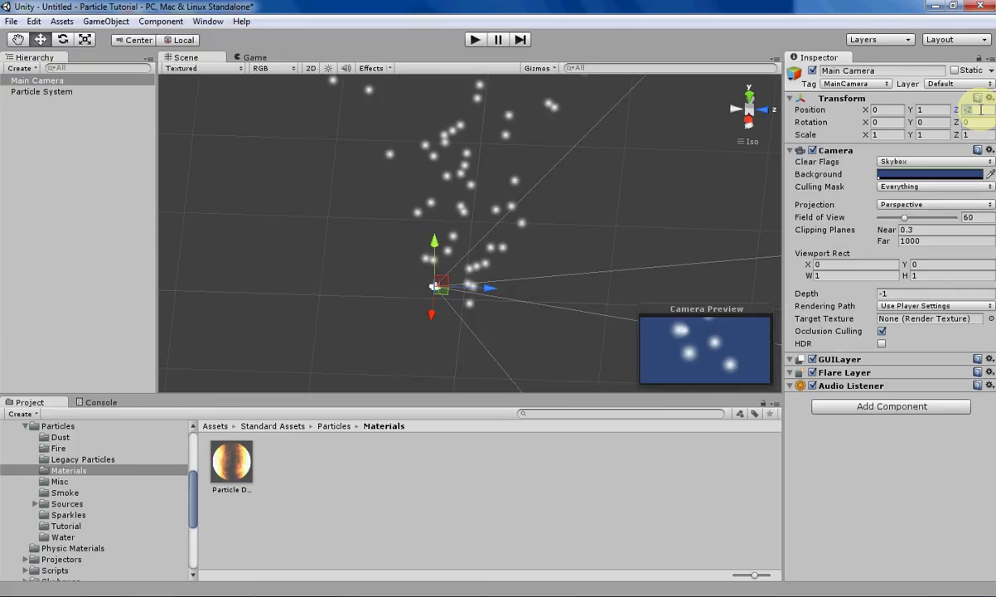
left_click(58, 91)
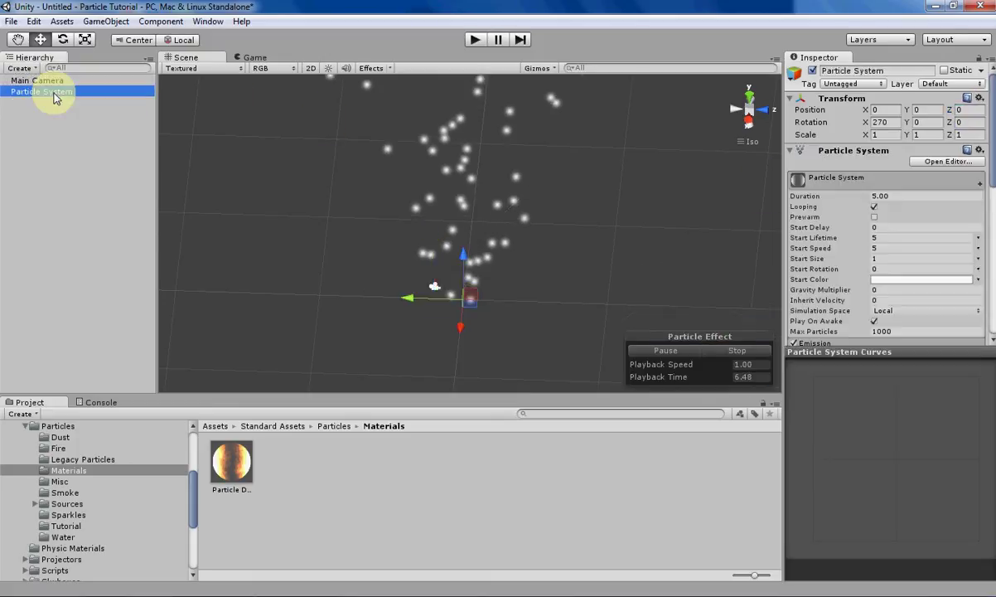
left_click_drag(658, 284, 597, 280, "alt")
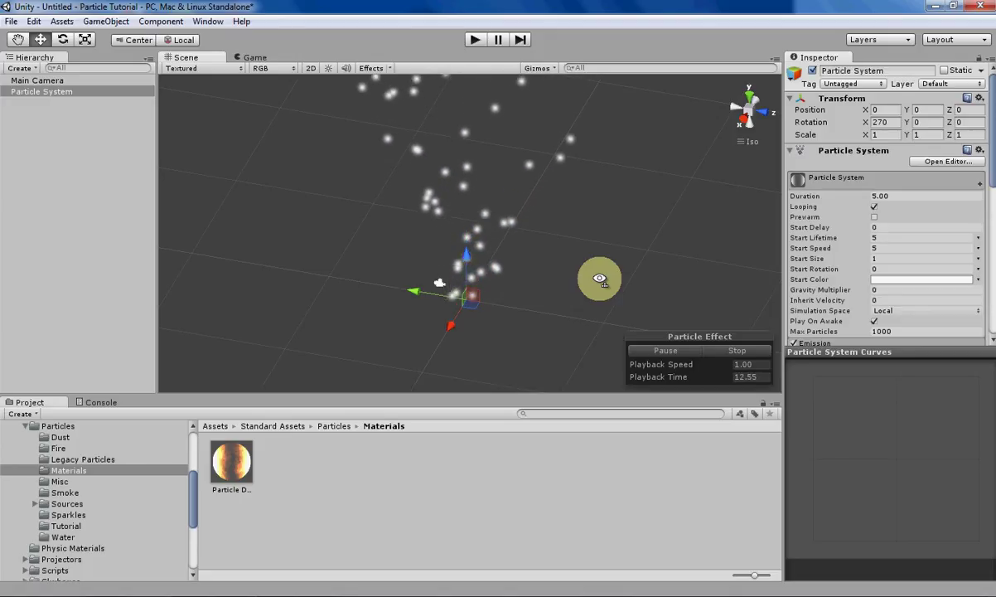
scroll(805, 245, "down", 5)
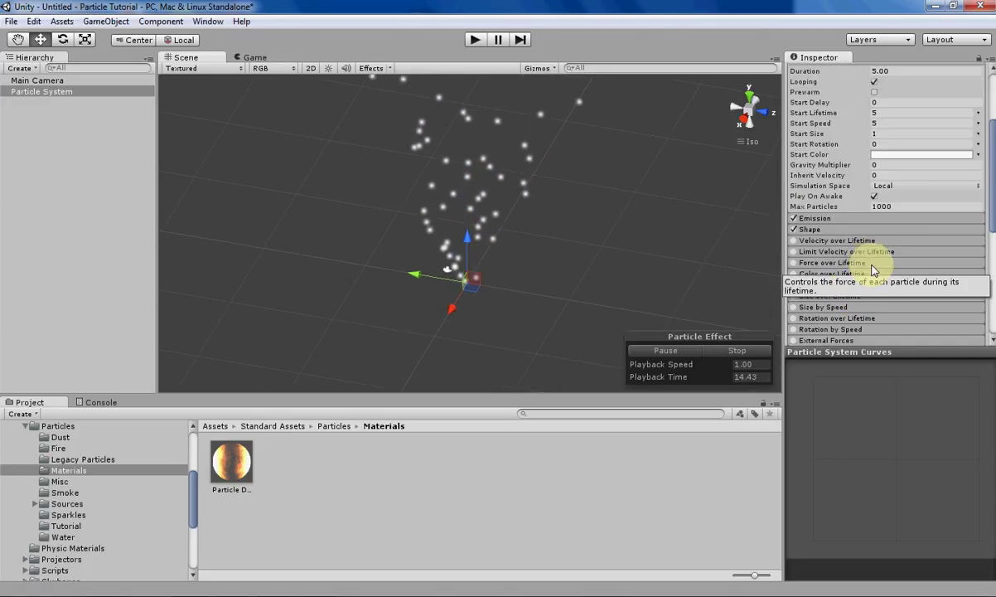
scroll(872, 270, "down", 8)
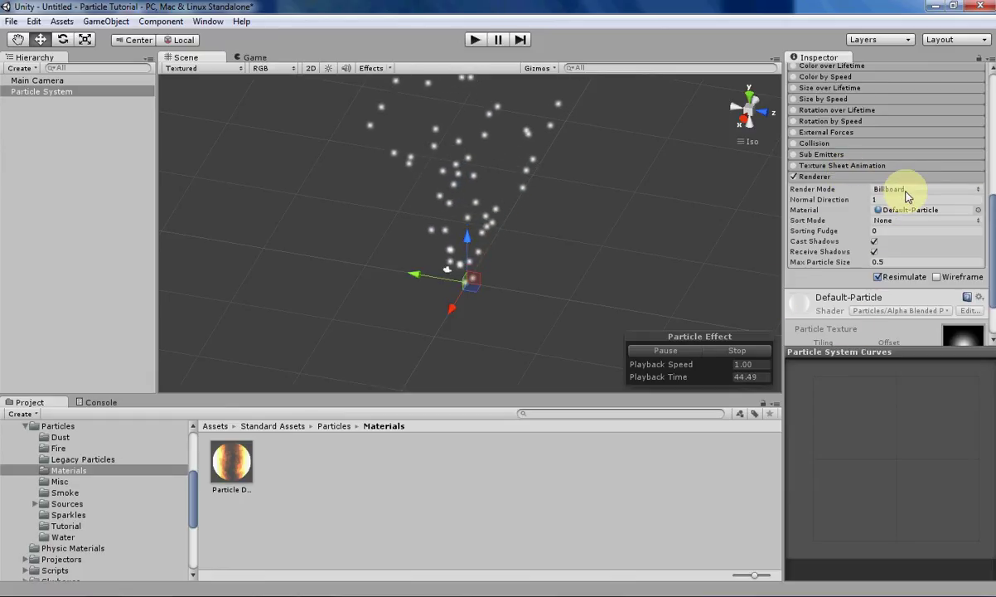
Orbit to look down on the emitter and set Render Mode to Stretched Billboard.
key("alt")
mouse_move(607, 209)
left_mouse_down("alt")
mouse_move(494, 208)
mouse_move(536, 191)
mouse_move(512, 269)
mouse_move(534, 225)
mouse_move(623, 211)
left_mouse_up("alt")
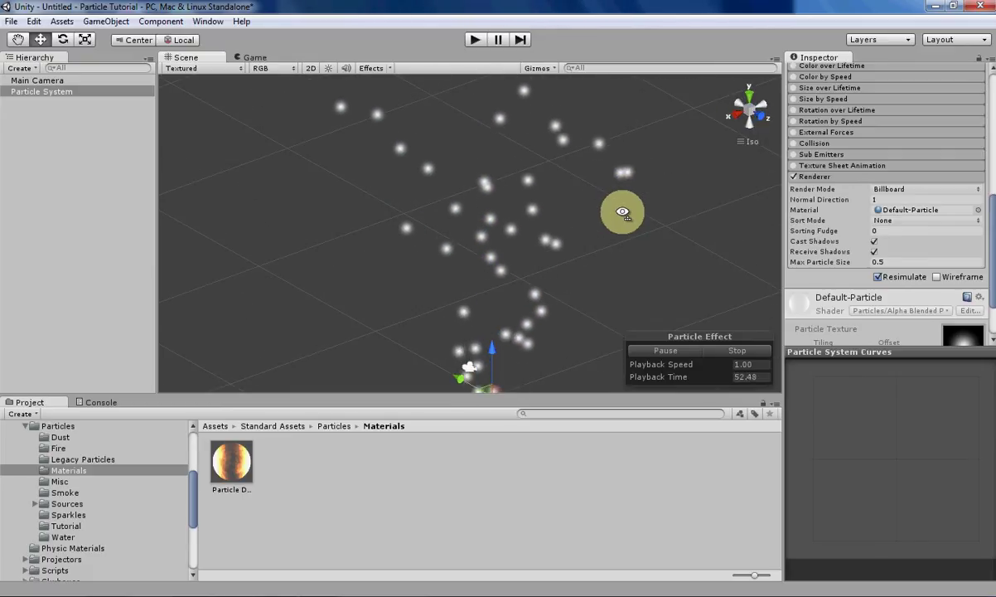
left_click_drag(622, 212, 456, 266, "alt")
middle_click_drag(455, 266, 456, 244)
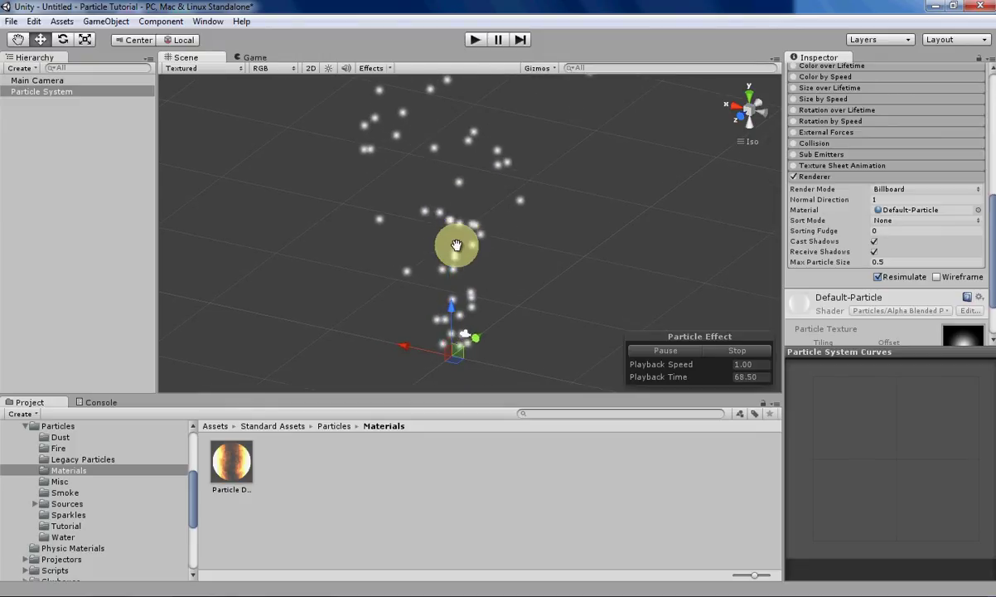
left_click(887, 191)
left_click(901, 219)
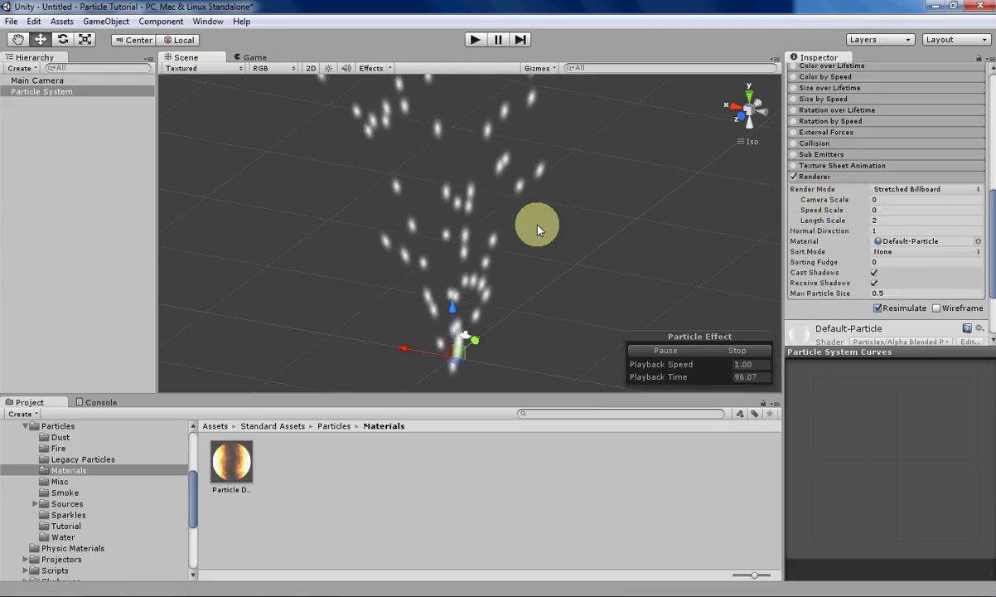
Orbit to a side view to inspect the elongated particle streaks with Length Scale 2.
scroll(883, 274, "up", 5)
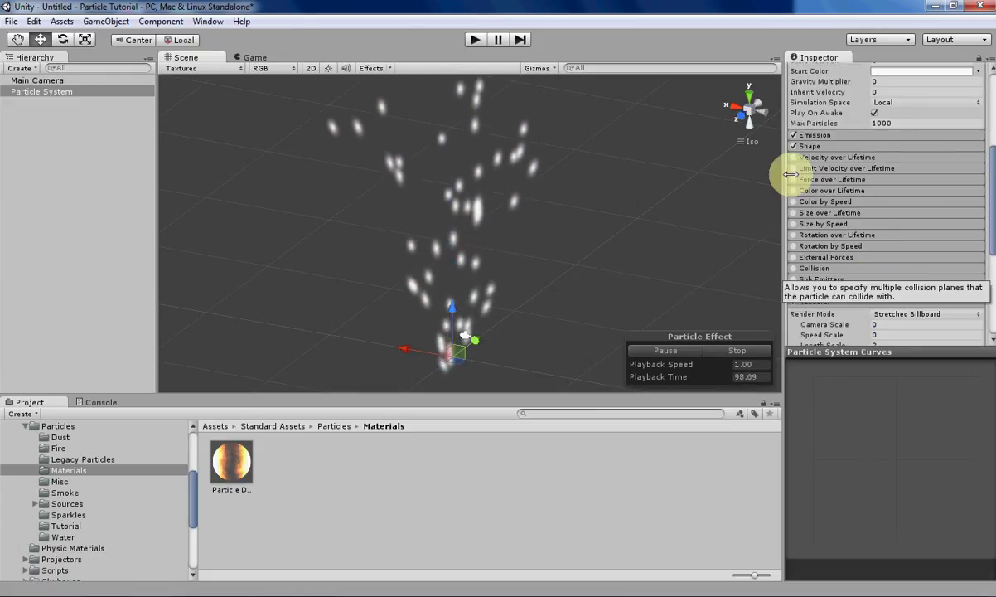
scroll(862, 282, "up", 2)
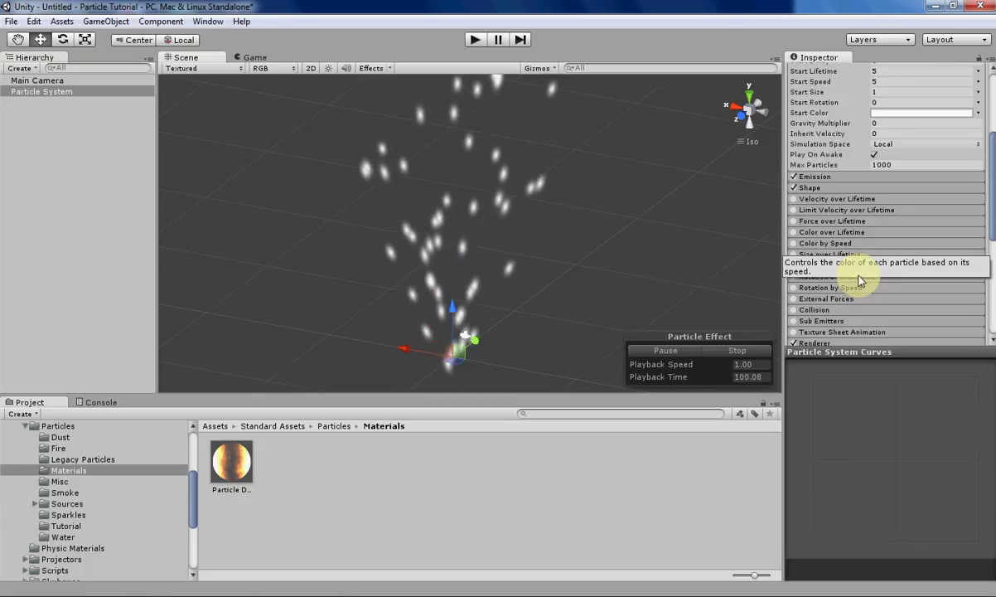
scroll(854, 195, "up", 3)
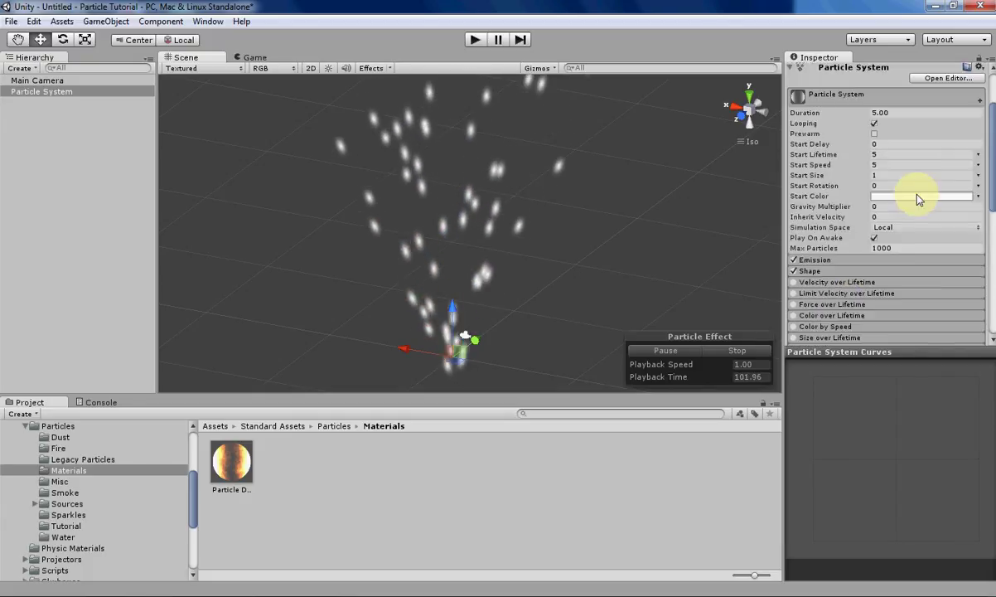
scroll(909, 214, "down", 6)
scroll(896, 238, "down", 3)
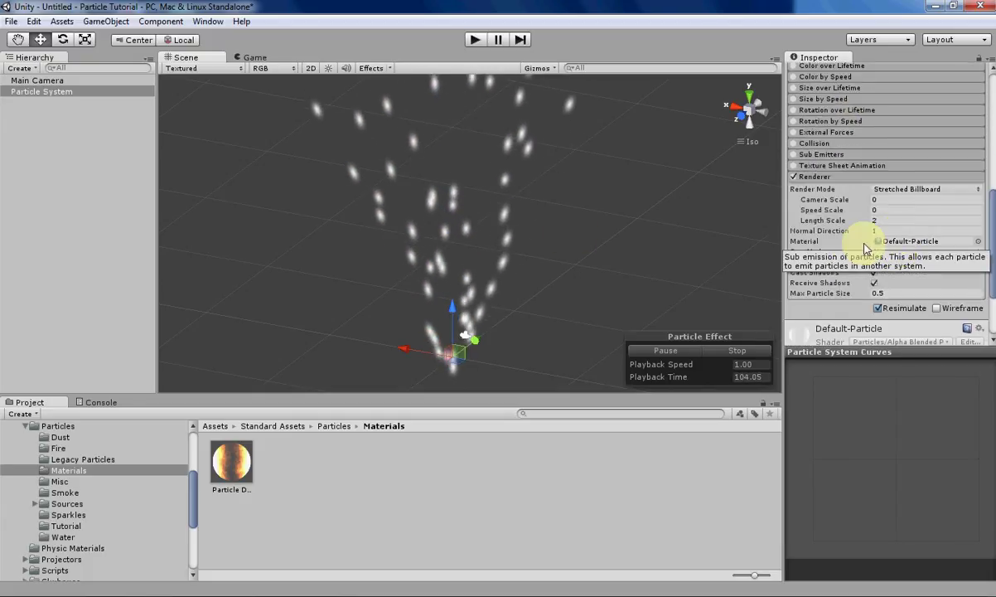
left_click_drag(564, 265, 547, 315, "alt")
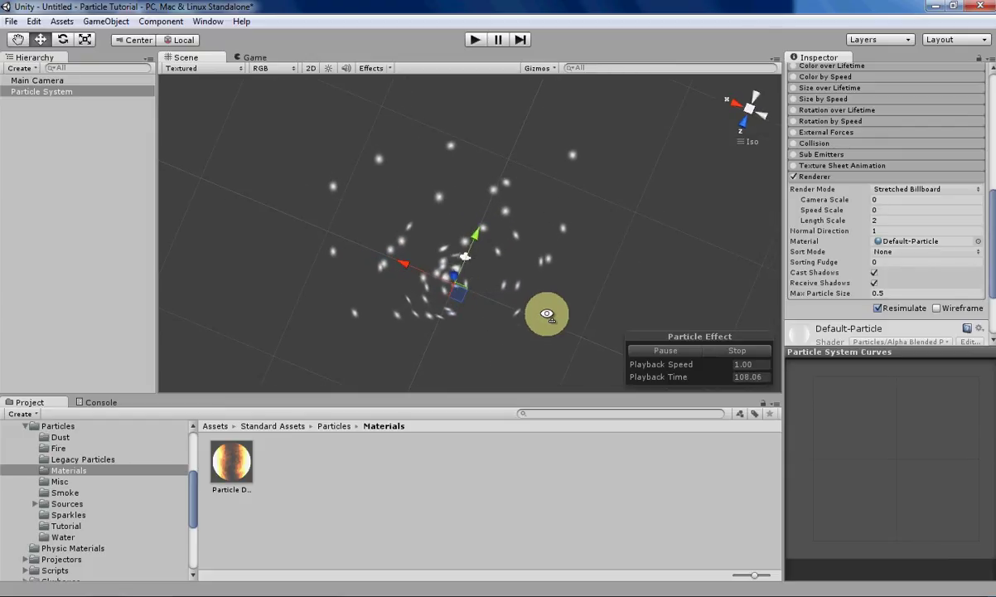
left_click_drag(547, 315, 396, 490, "alt")
Set Render Mode to Horizontal Billboard and orbit around to see the flat-lying particles.
left_click(877, 191)
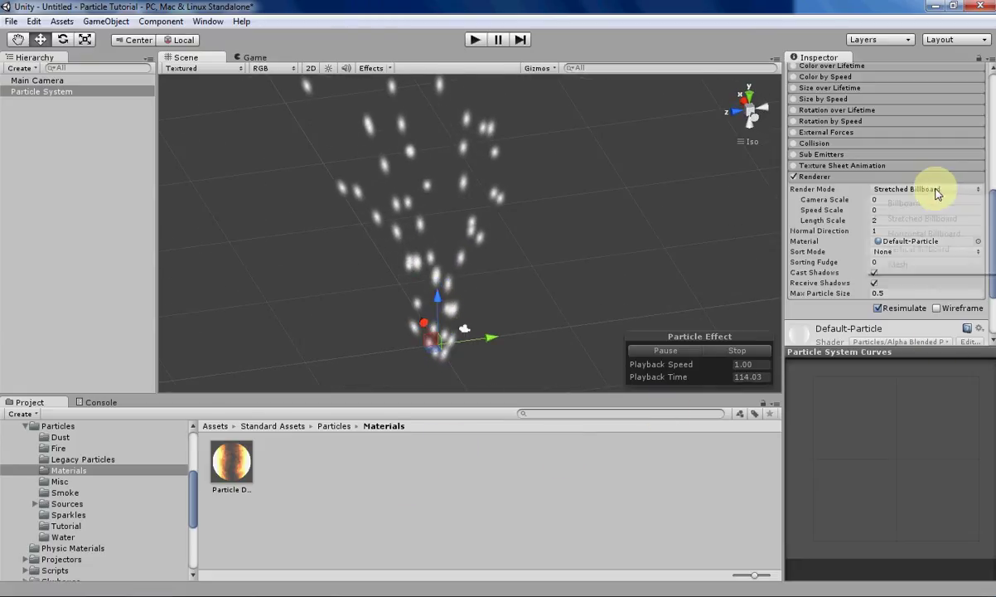
left_click(915, 236)
left_click_drag(460, 334, 412, 282, "alt")
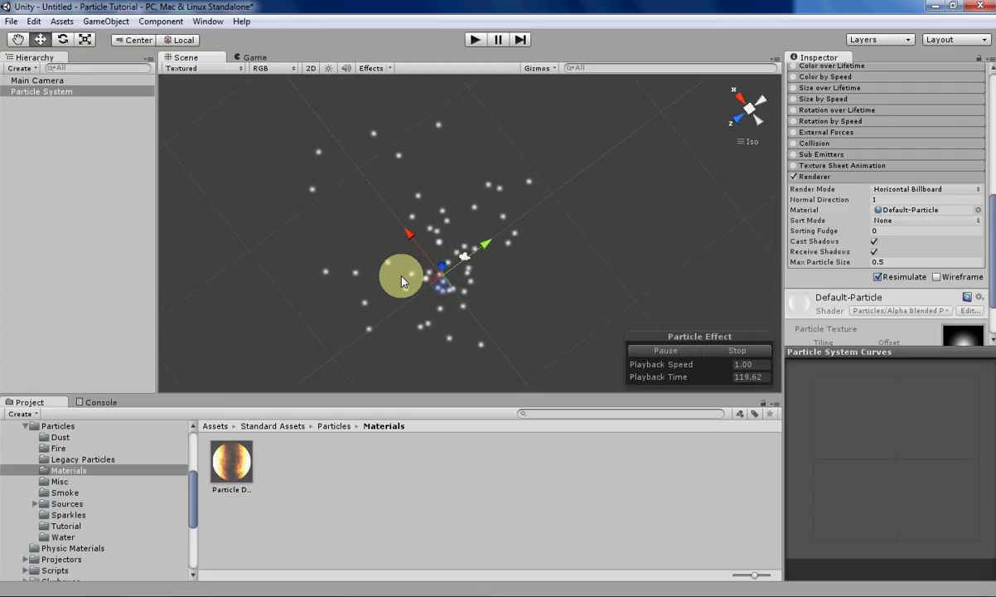
left_click_drag(409, 312, 393, 315, "alt")
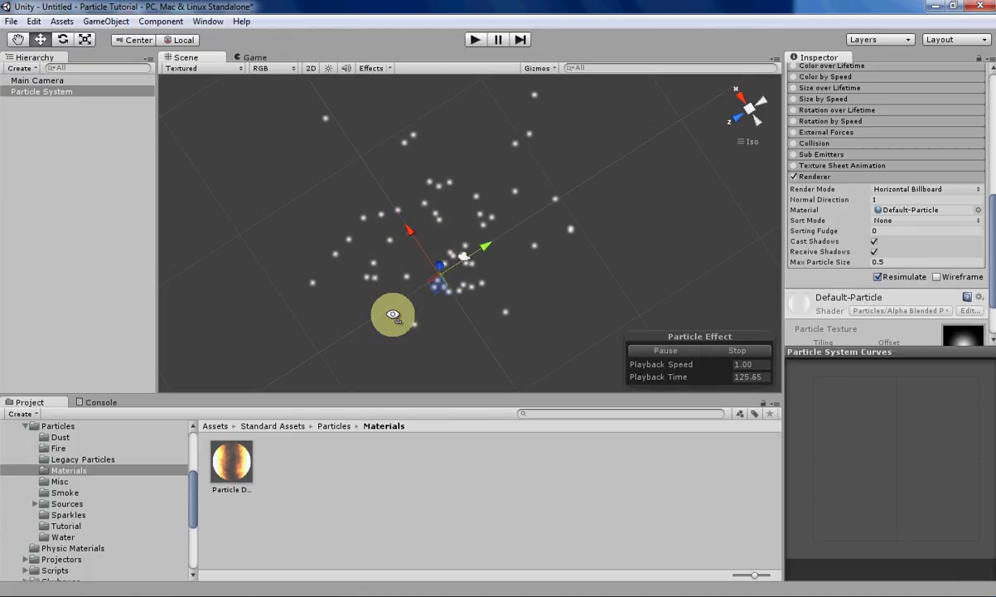
left_click_drag(393, 315, 451, 320, "alt")
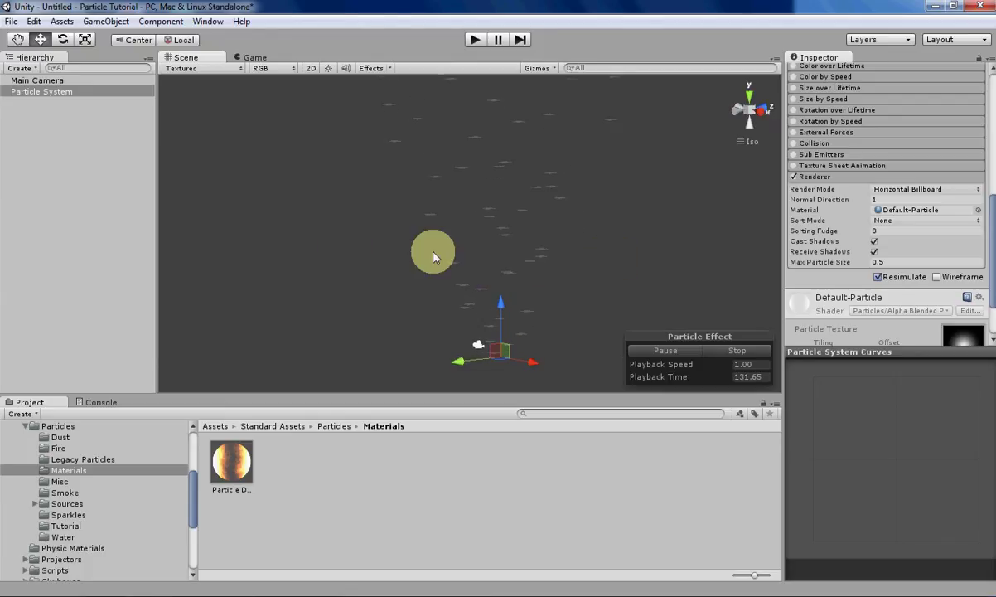
left_click_drag(433, 256, 487, 264, "alt")
left_click_drag(584, 277, 497, 348, "alt")
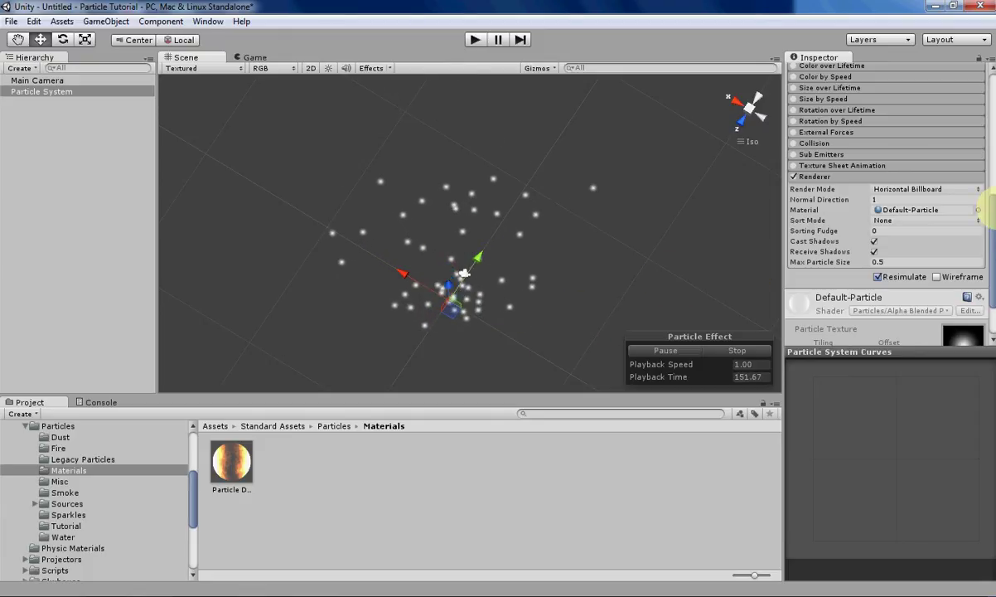
Set Render Mode to Vertical Billboard and orbit to view the particles from another side.
left_click(918, 190)
left_click(916, 249)
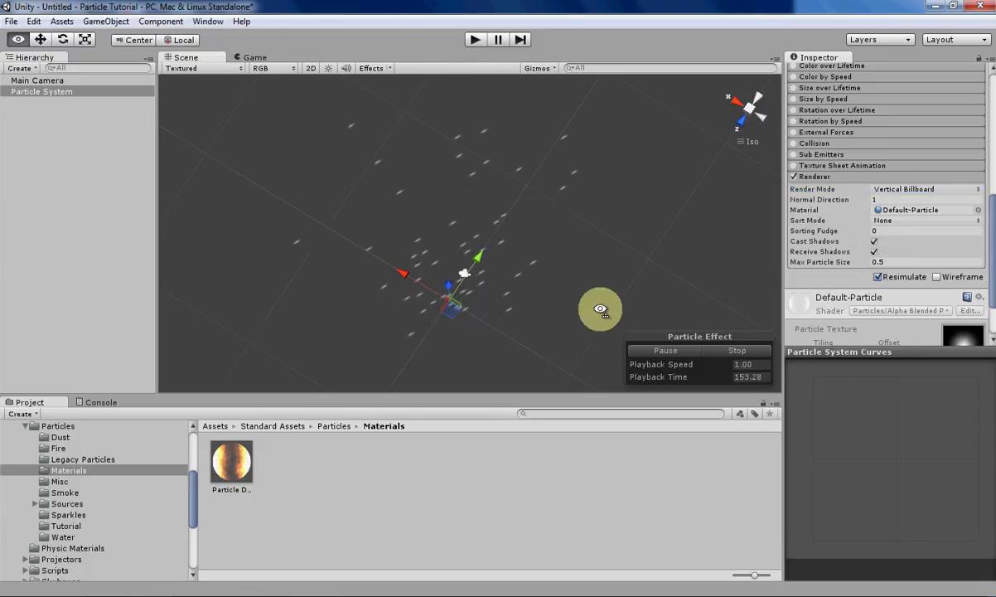
left_click_drag(601, 310, 496, 304, "alt")
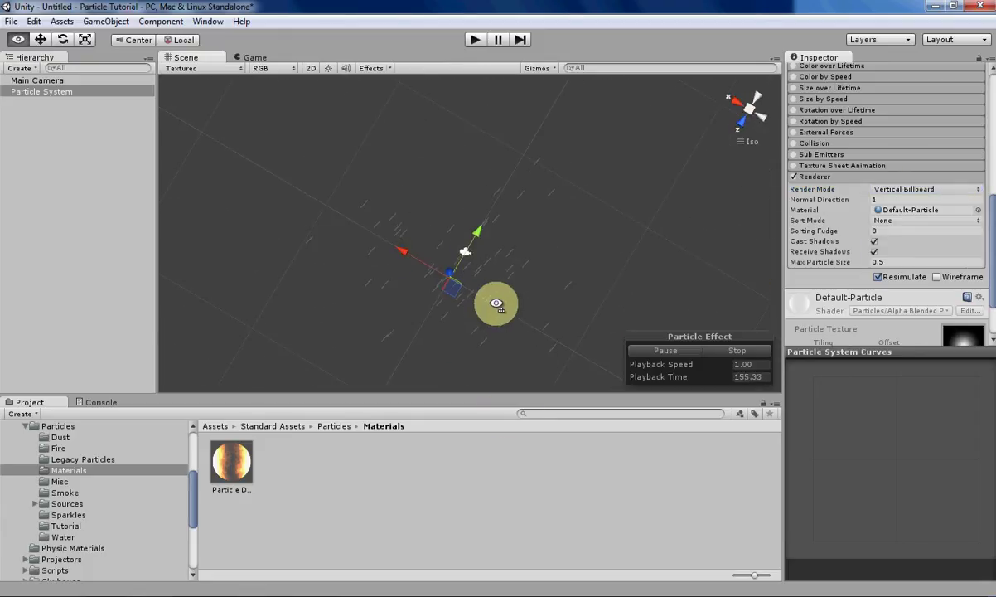
left_click_drag(502, 352, 424, 273, "alt")
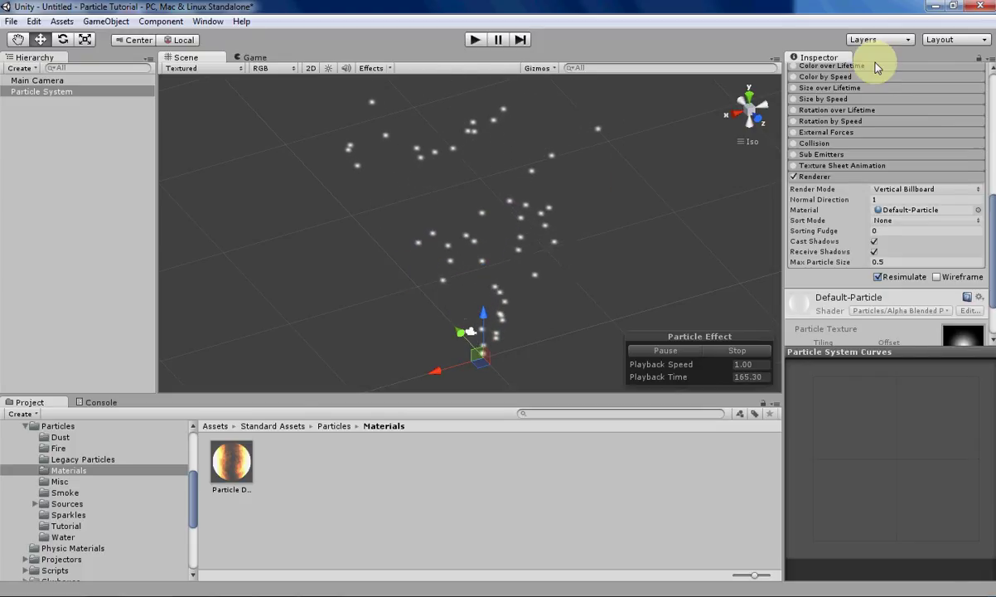
Return the Render Mode to plain Billboard.
left_click(927, 193)
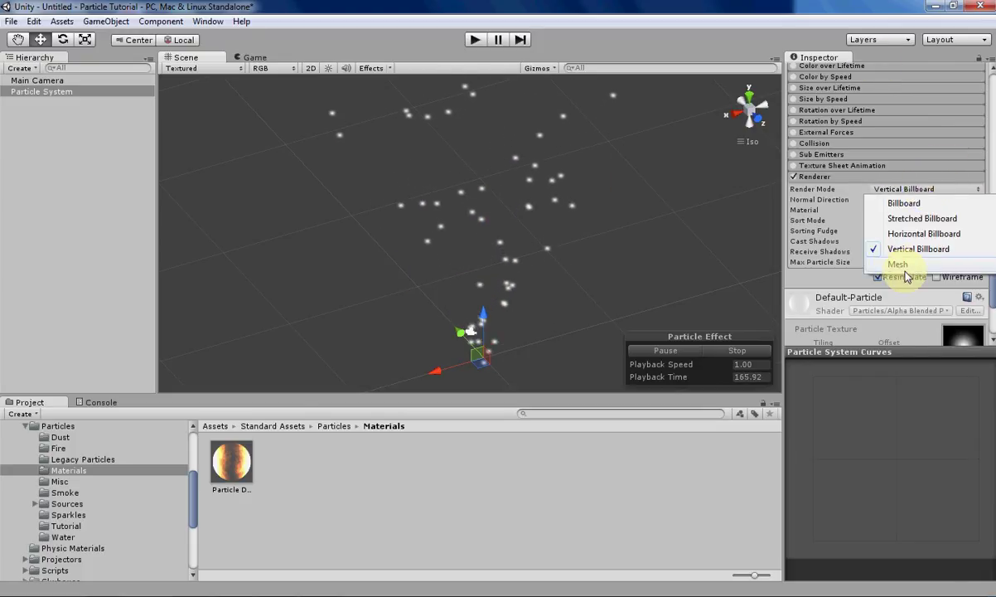
left_click(825, 210)
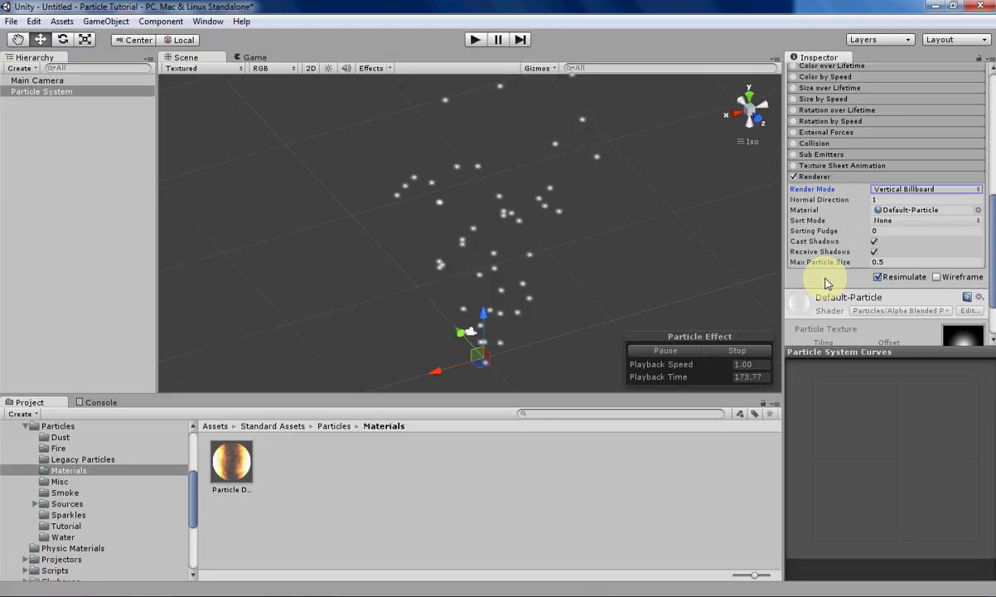
left_click(952, 194)
left_click(911, 204)
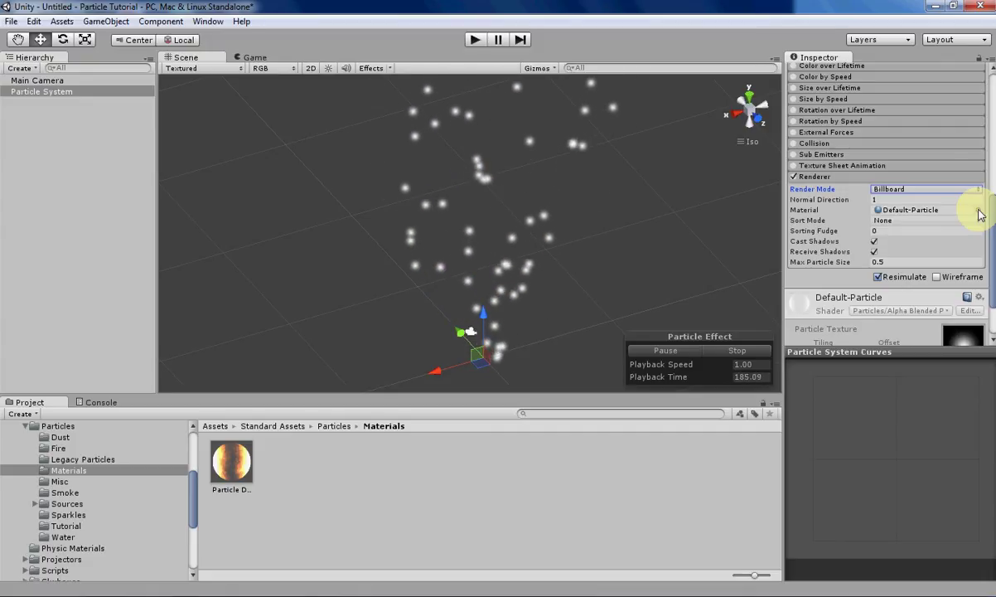
scroll(980, 213, "down", 2)
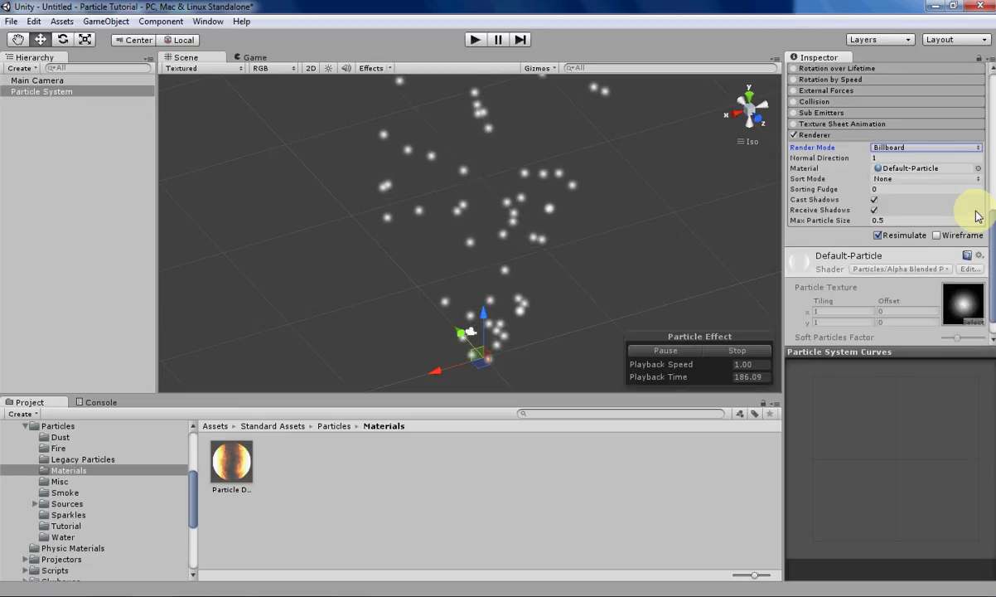
Assign the Particle Demo material, found by searching 'par', so particles glow orange.
left_click(979, 168)
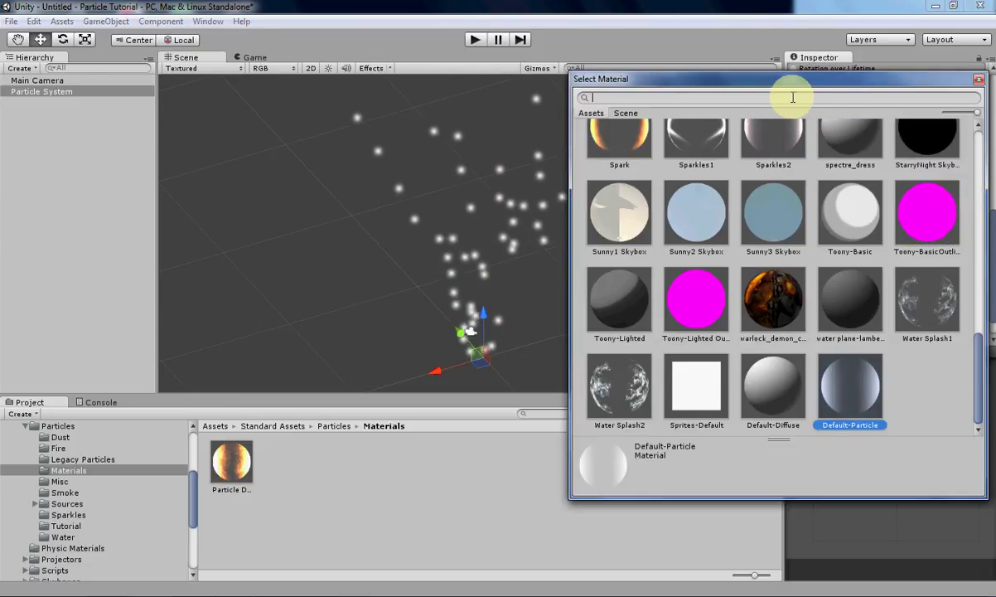
type("par")
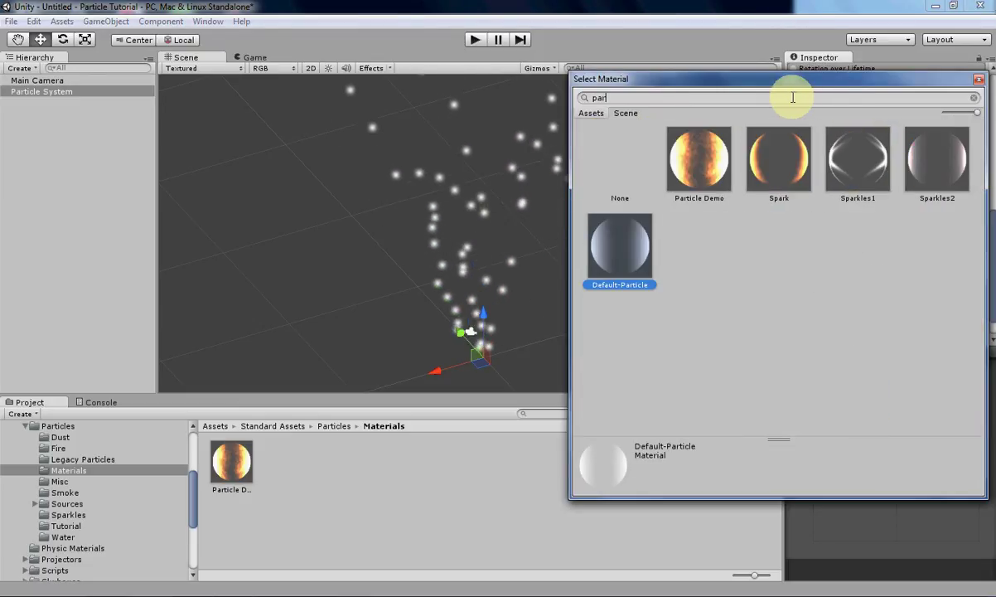
double_click(711, 183)
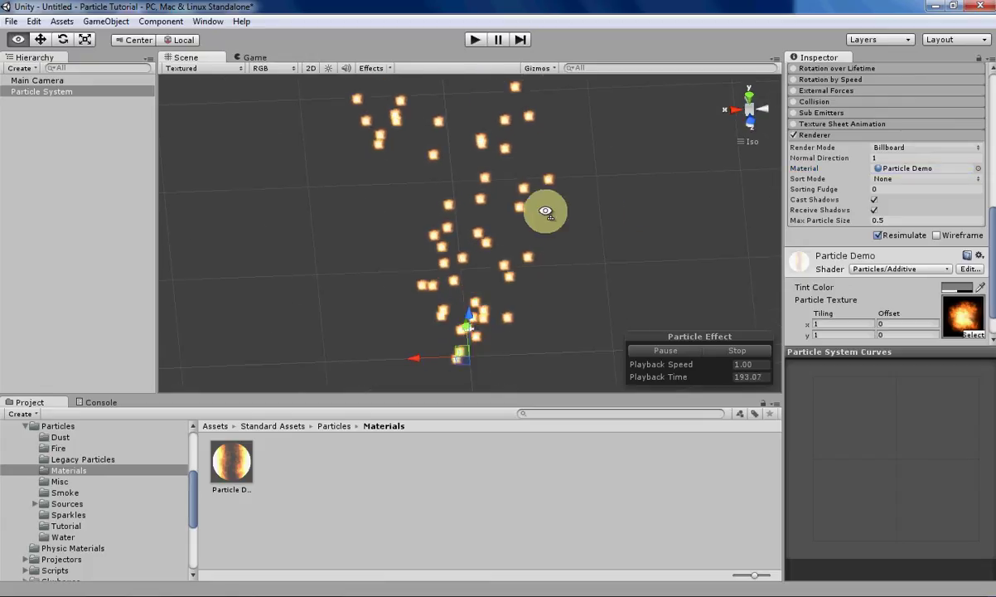
left_click_drag(547, 212, 501, 241, "alt")
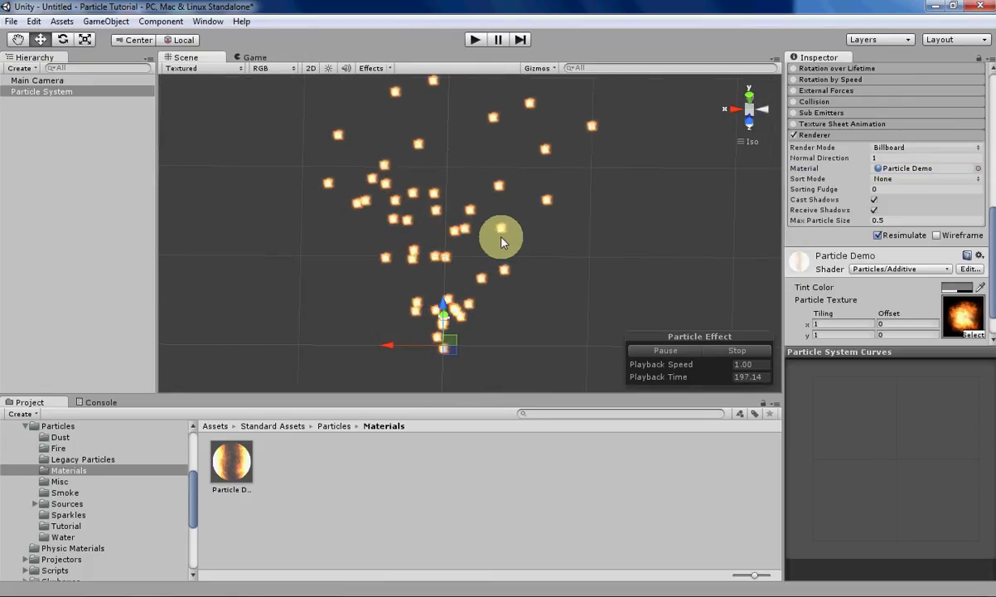
Orbit and zoom to an angled view of the orange Particle Demo particle stream.
left_click_drag(387, 302, 414, 310)
scroll(862, 282, "down", 2)
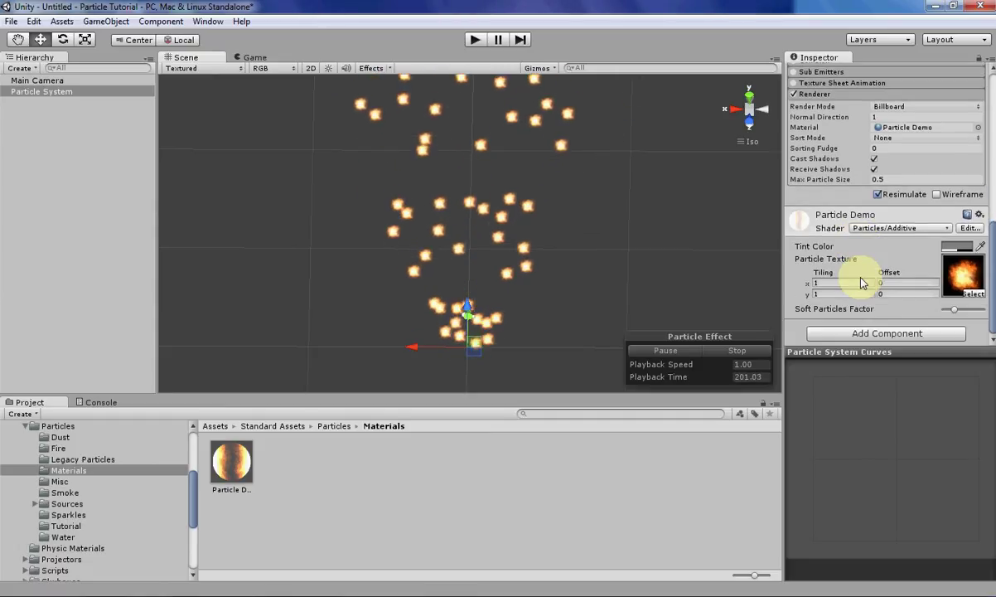
scroll(870, 250, "up", 2)
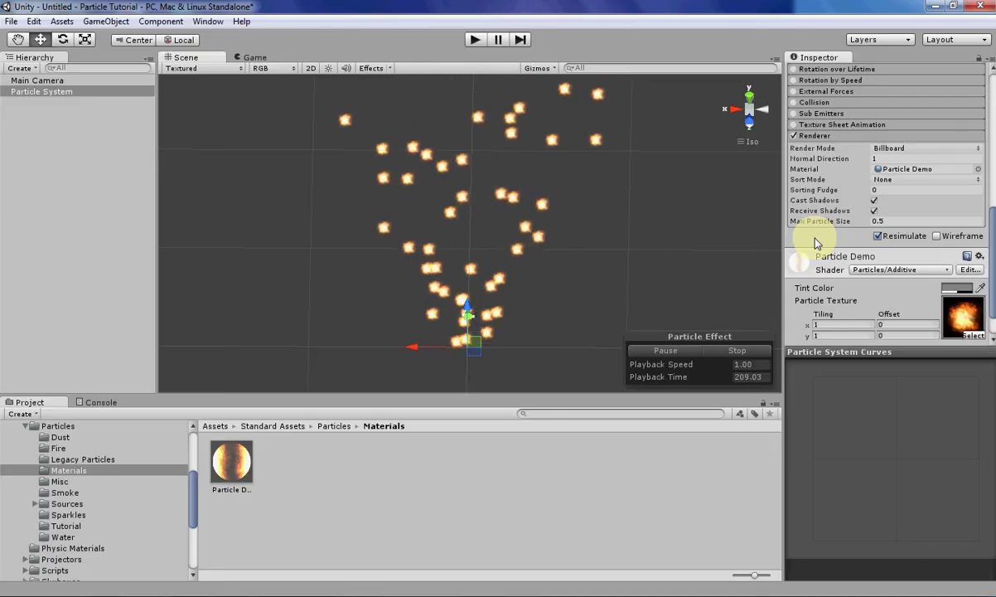
left_click_drag(572, 270, 471, 218, "alt")
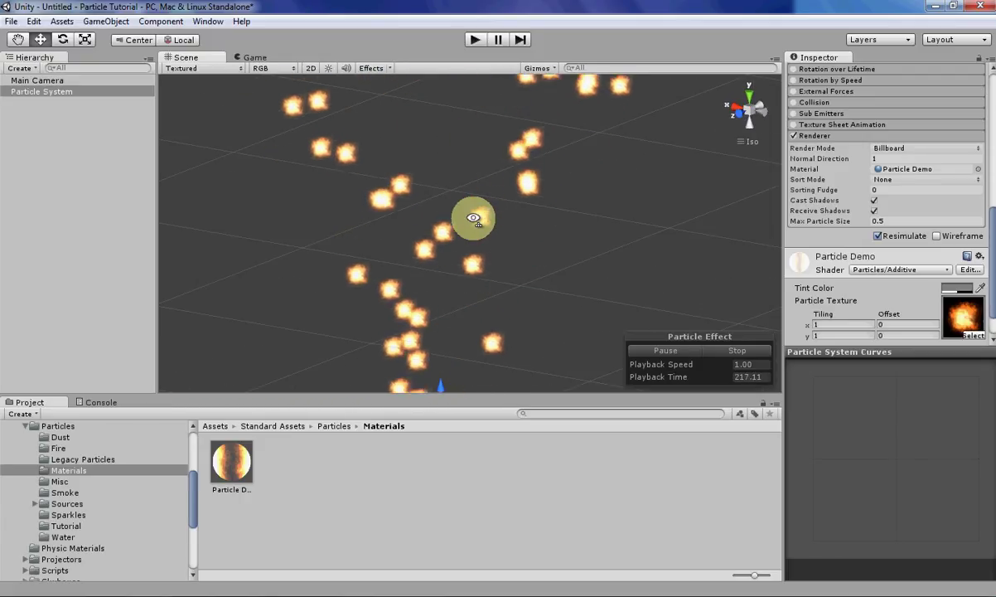
left_click_drag(473, 218, 520, 305, "alt")
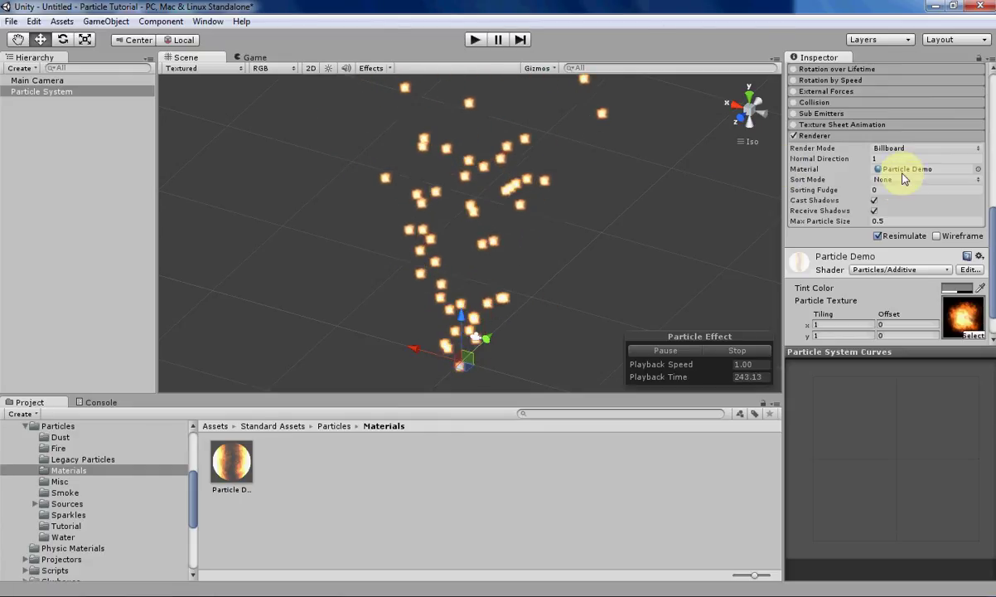
Switch the Renderer material back to Default-Particle and view the Sort Mode options.
left_click(976, 169)
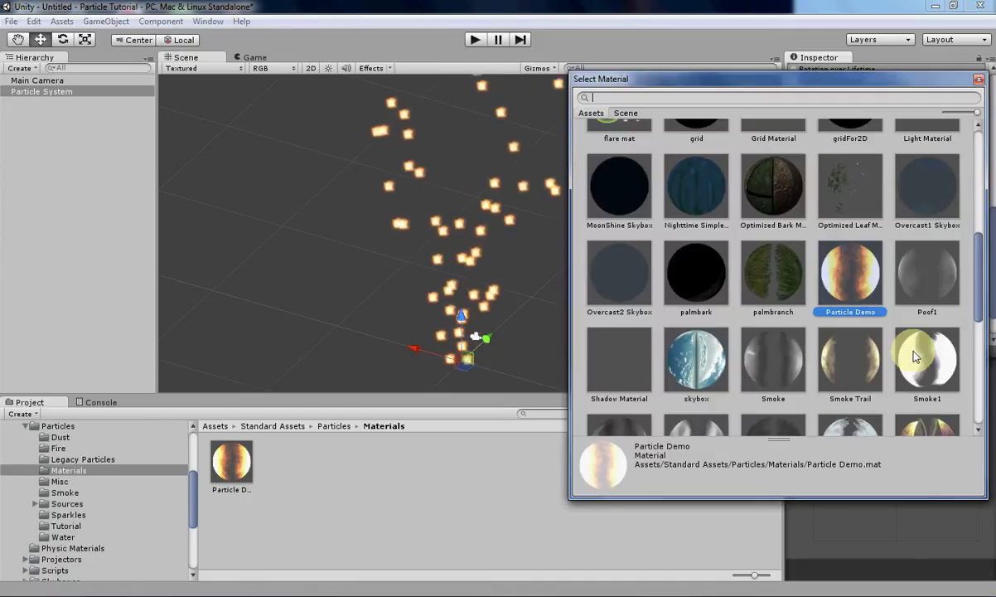
scroll(915, 357, "down", 5)
double_click(845, 394)
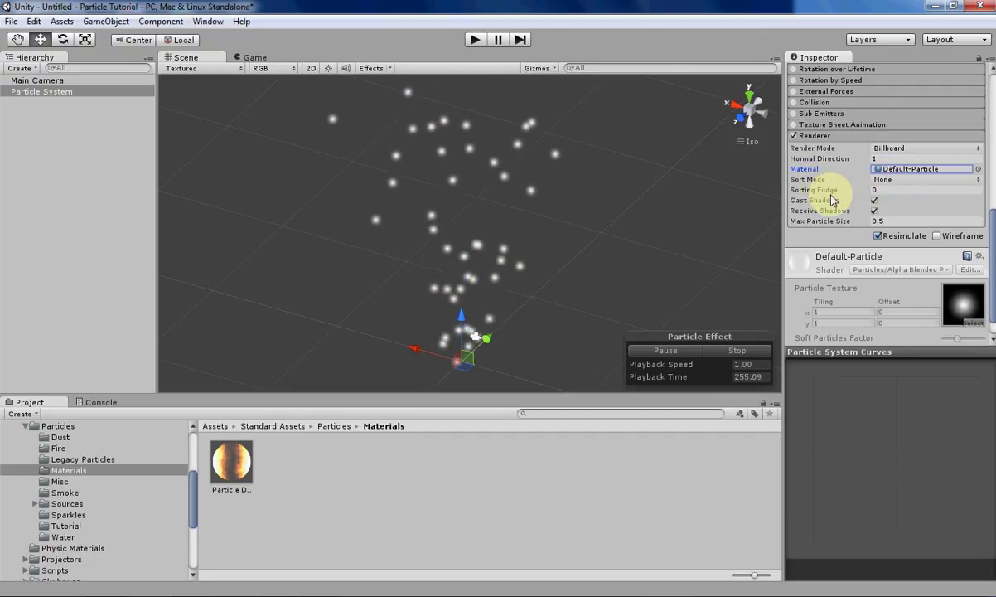
left_click(887, 179)
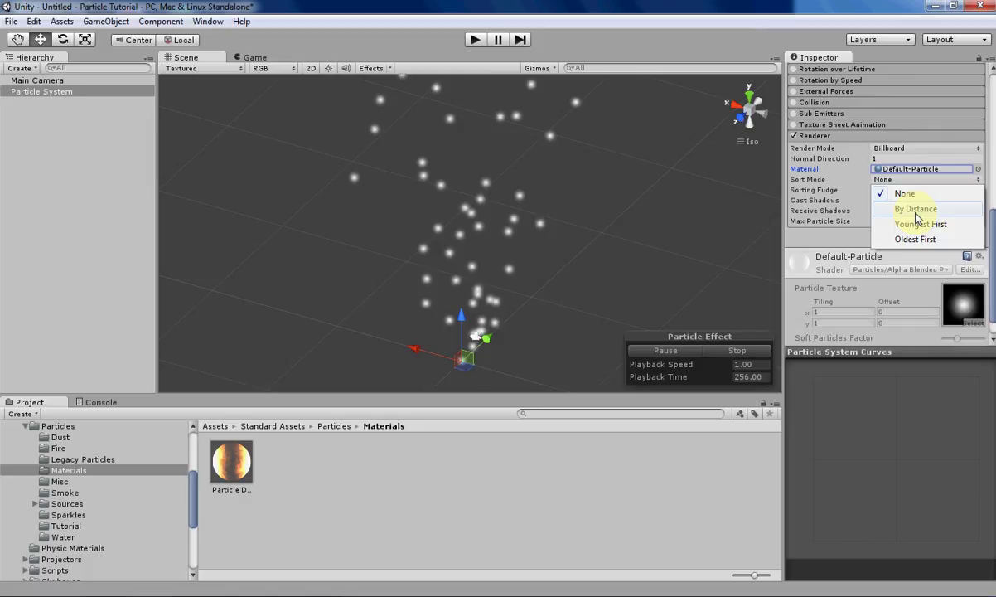
Close the Sort Mode list, leaving it set to None.
left_click(860, 243)
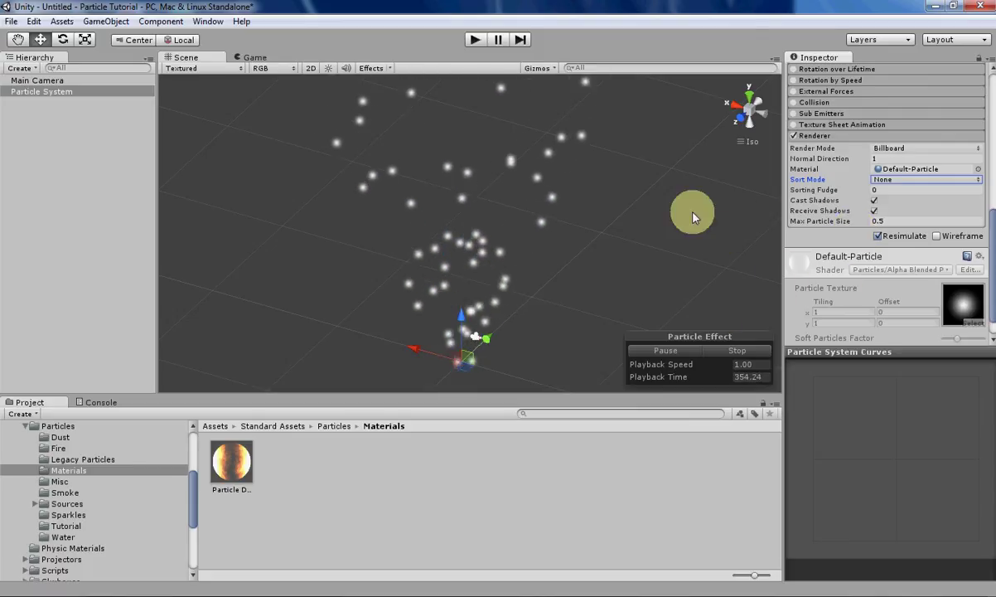
left_click(474, 40)
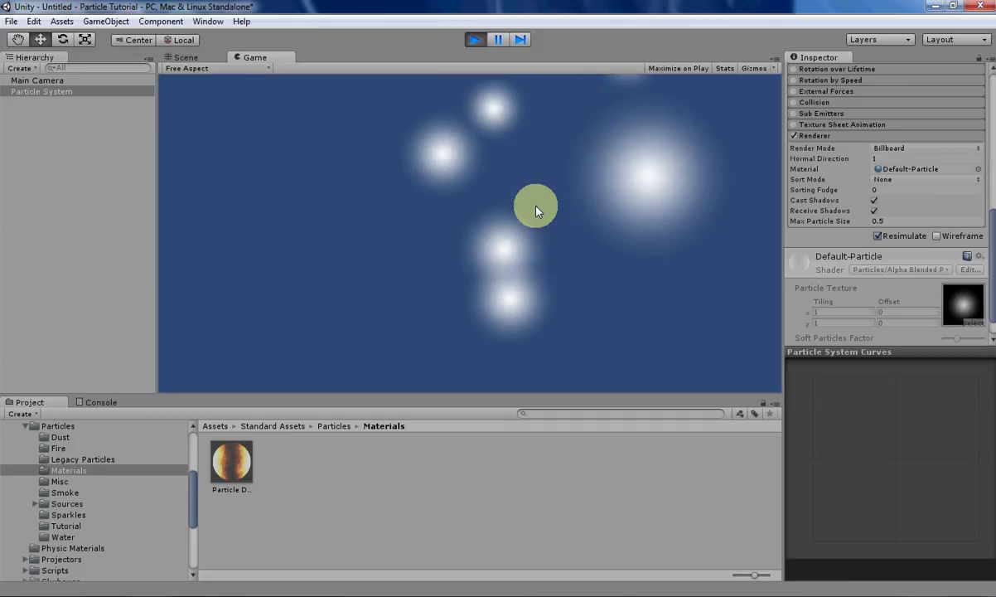
Stop play mode, set Start Size to 15, and preview the huge particles in play mode.
left_click(469, 41)
scroll(895, 265, "up", 10)
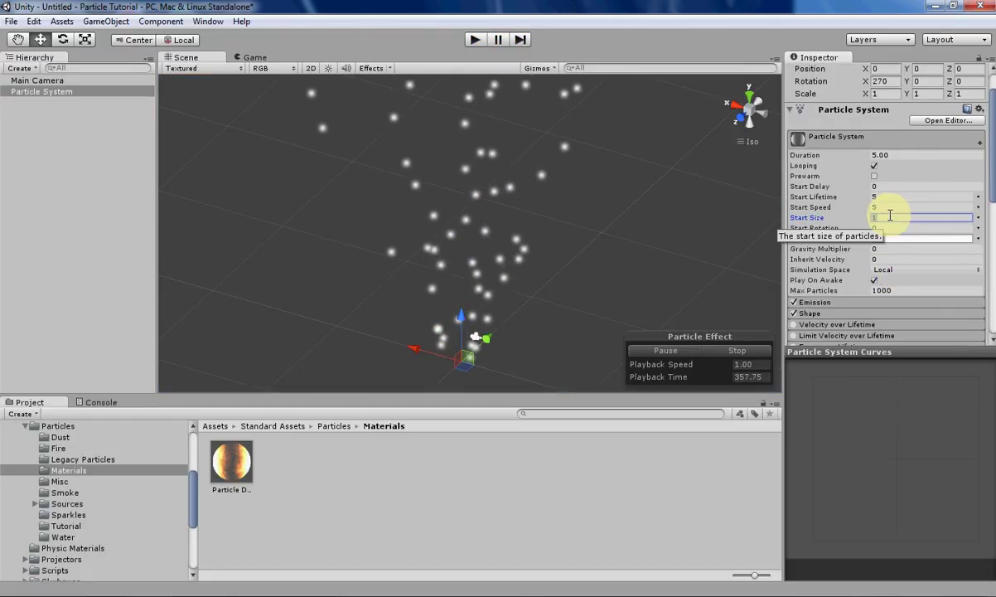
type("5")
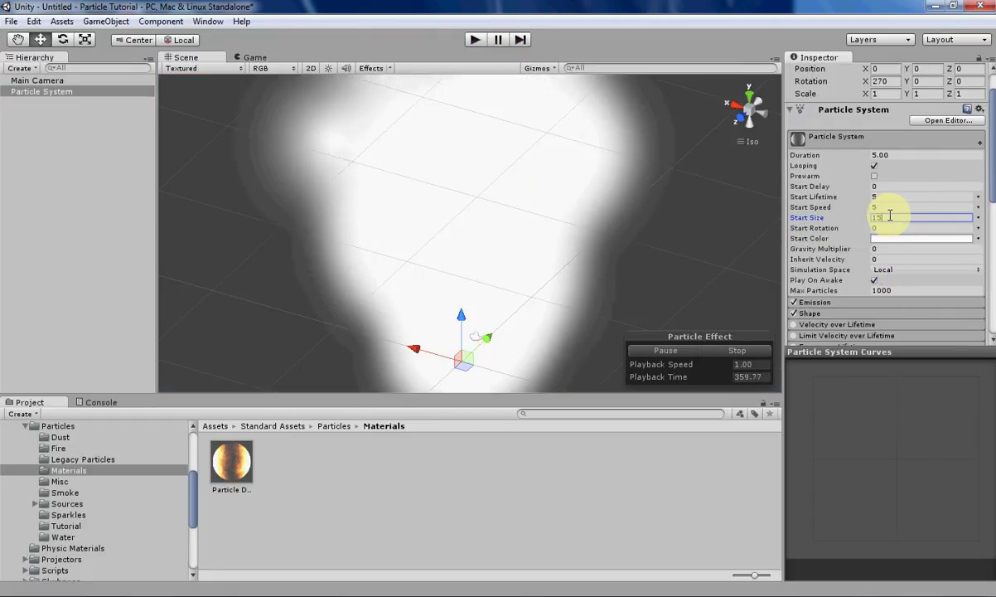
key("Return")
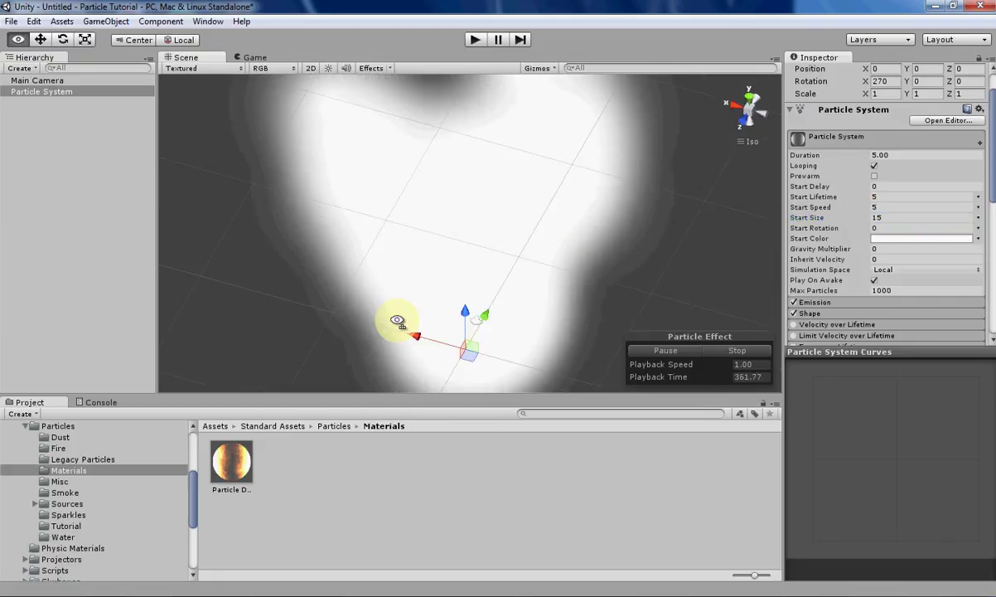
mouse_move(382, 300)
left_mouse_down("alt")
mouse_move(346, 332)
mouse_move(367, 308)
left_mouse_up("alt")
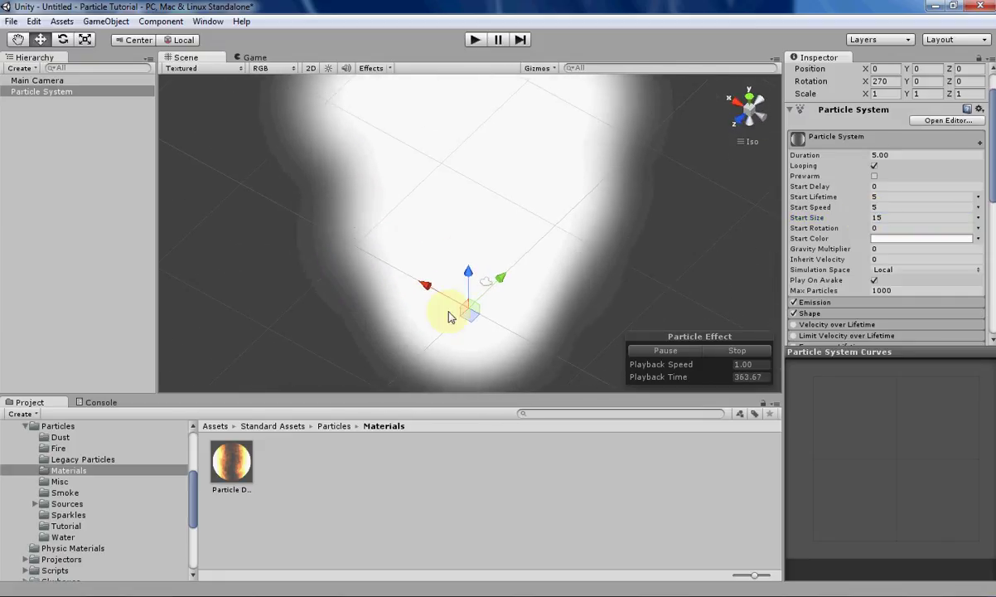
left_click(476, 39)
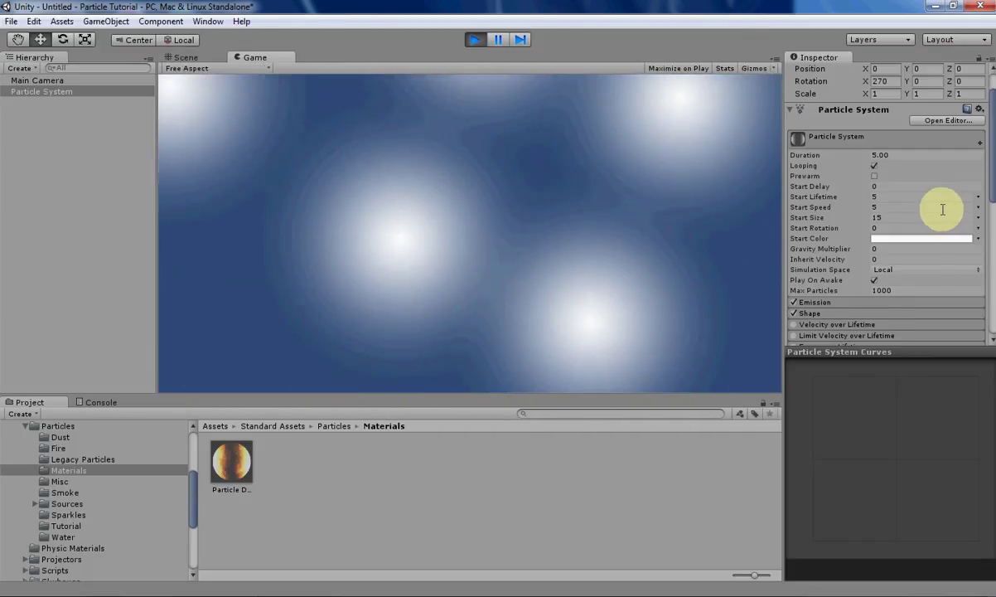
scroll(912, 207, "down", 10)
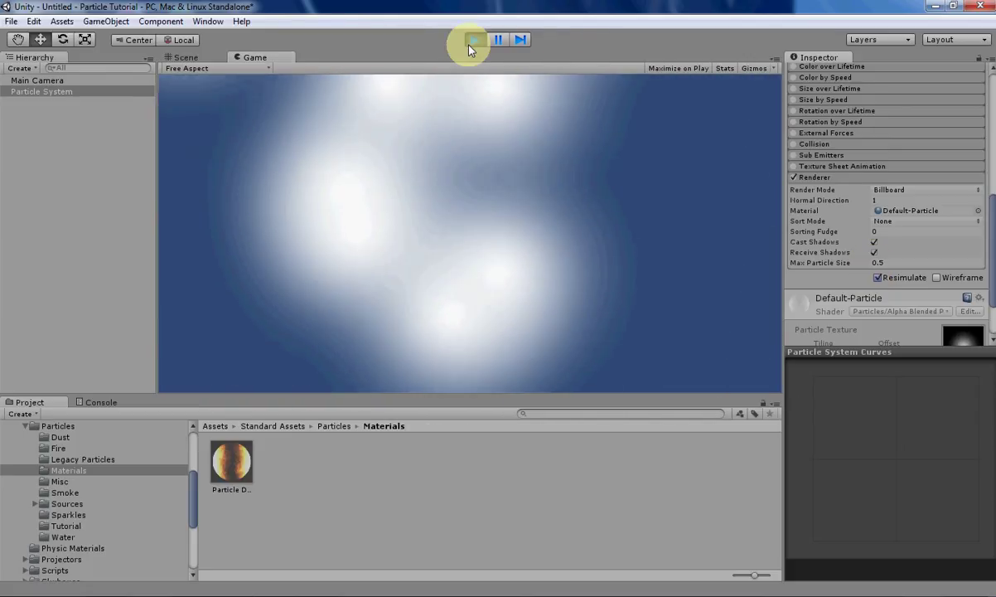
Set Renderer Max Particle Size to 1 and preview the larger particles in play mode.
left_click(473, 40)
left_click(885, 263)
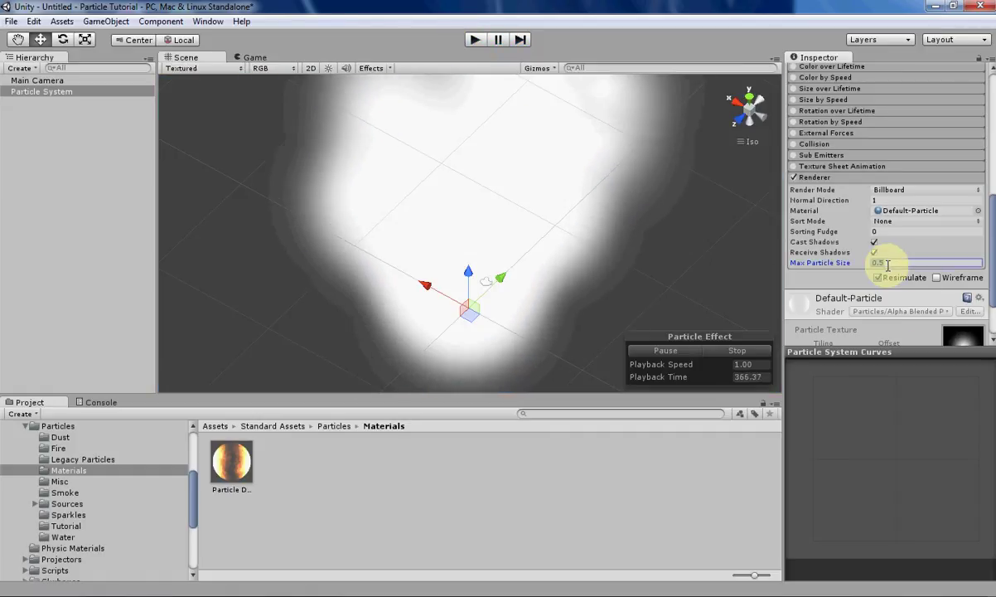
type("1")
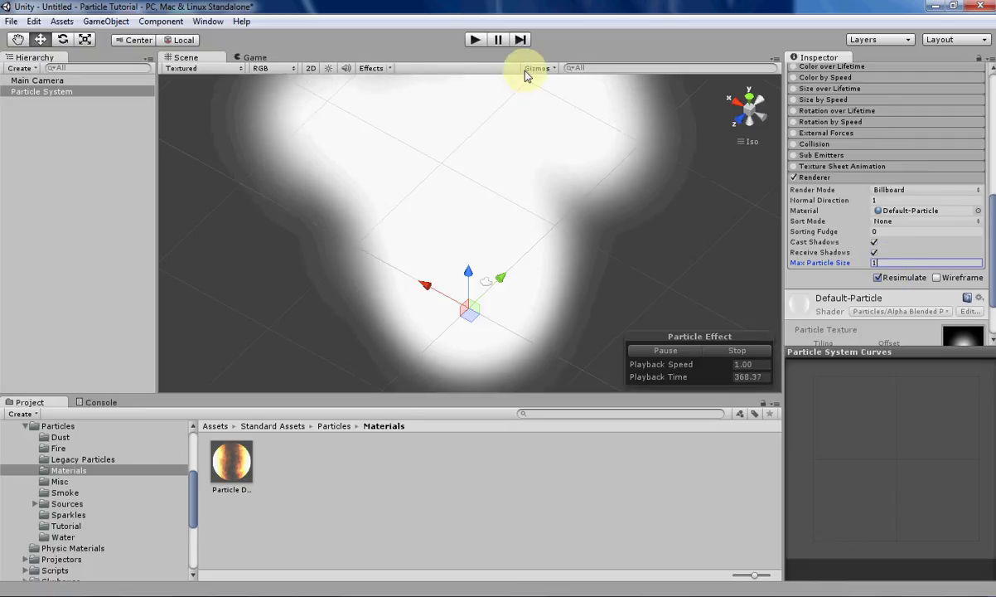
left_click(474, 41)
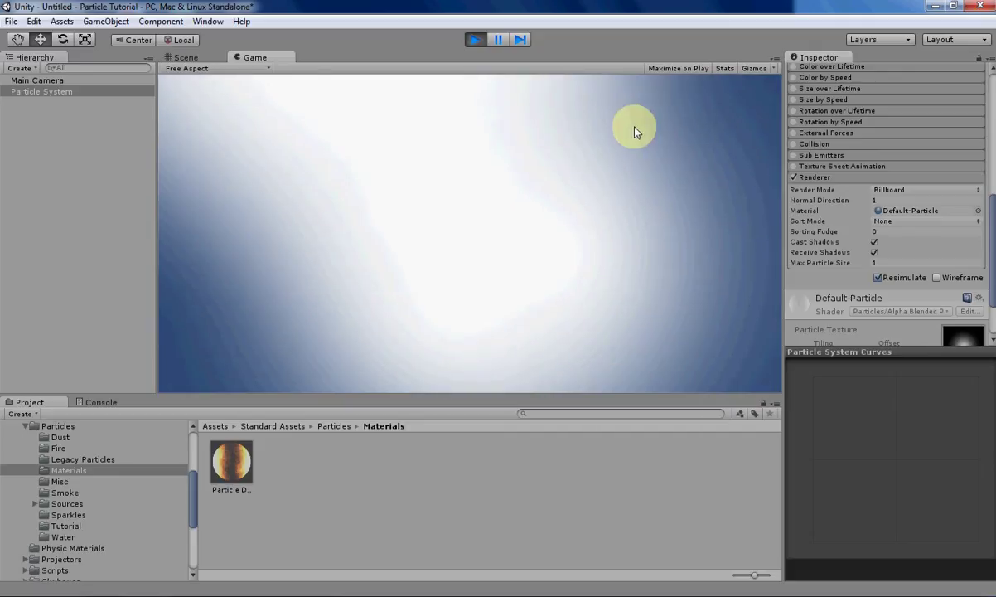
left_click(476, 42)
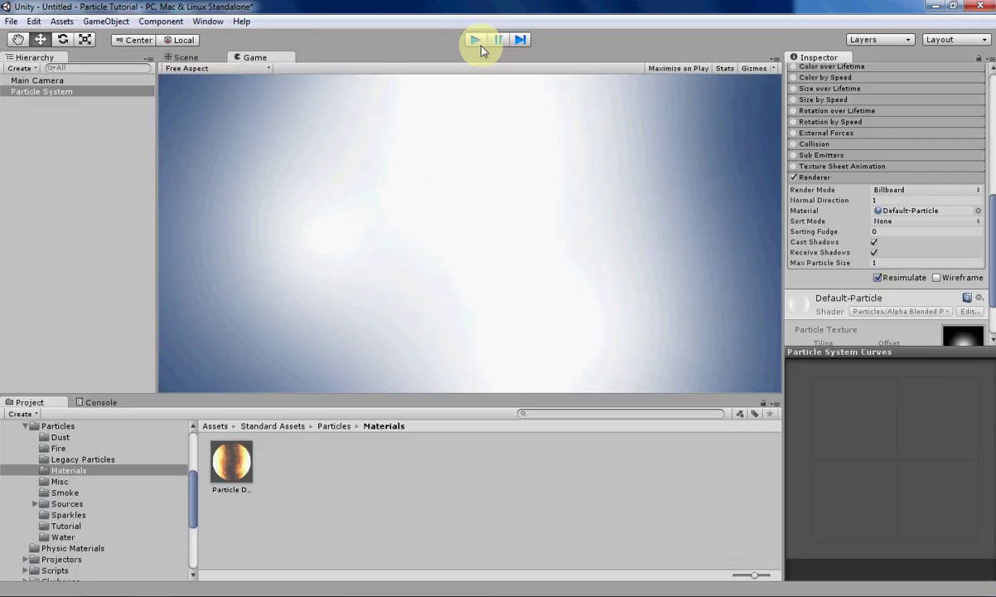
left_click(903, 263)
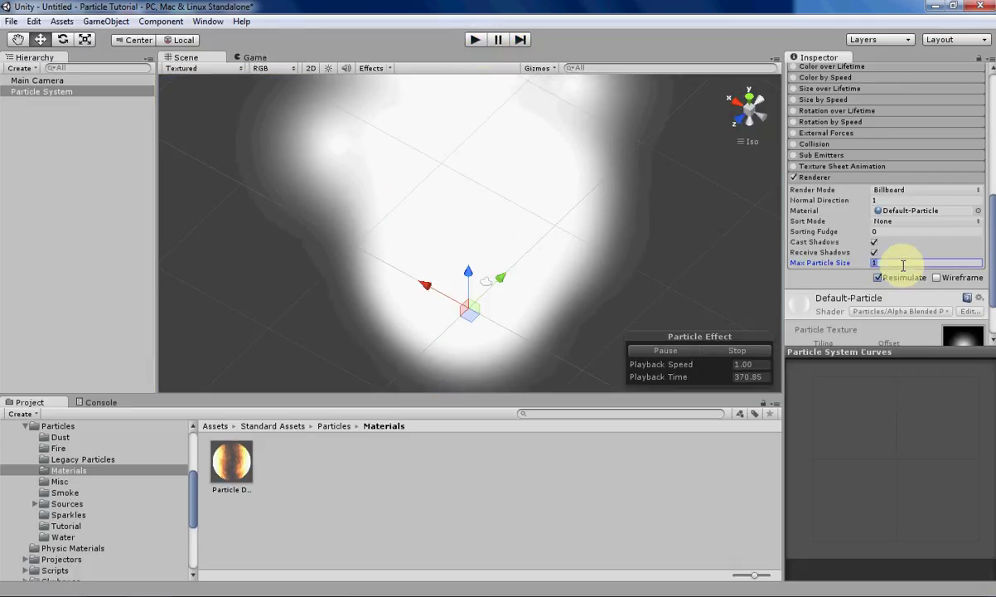
scroll(901, 263, "up", 10)
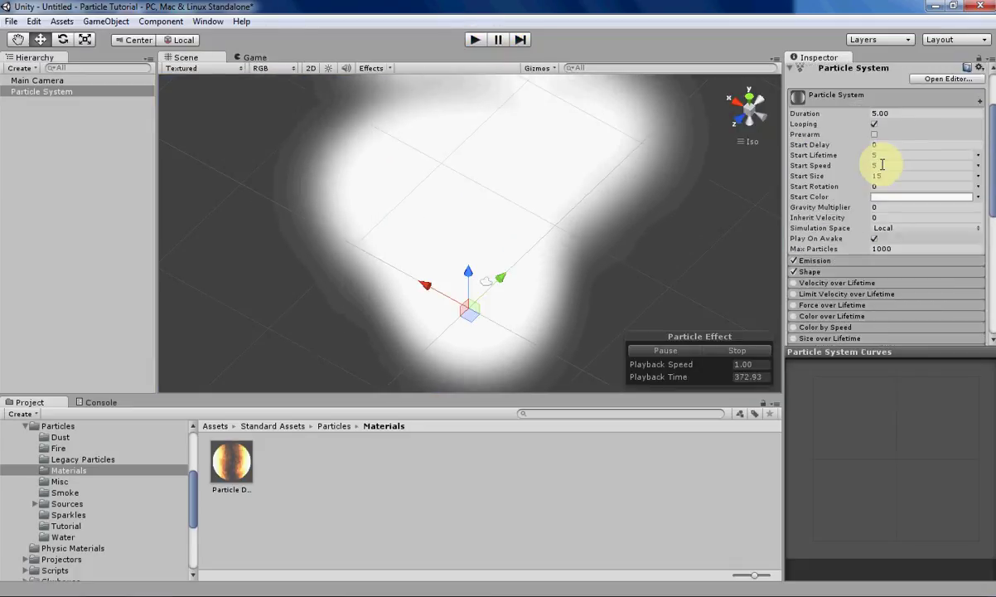
left_click(886, 175)
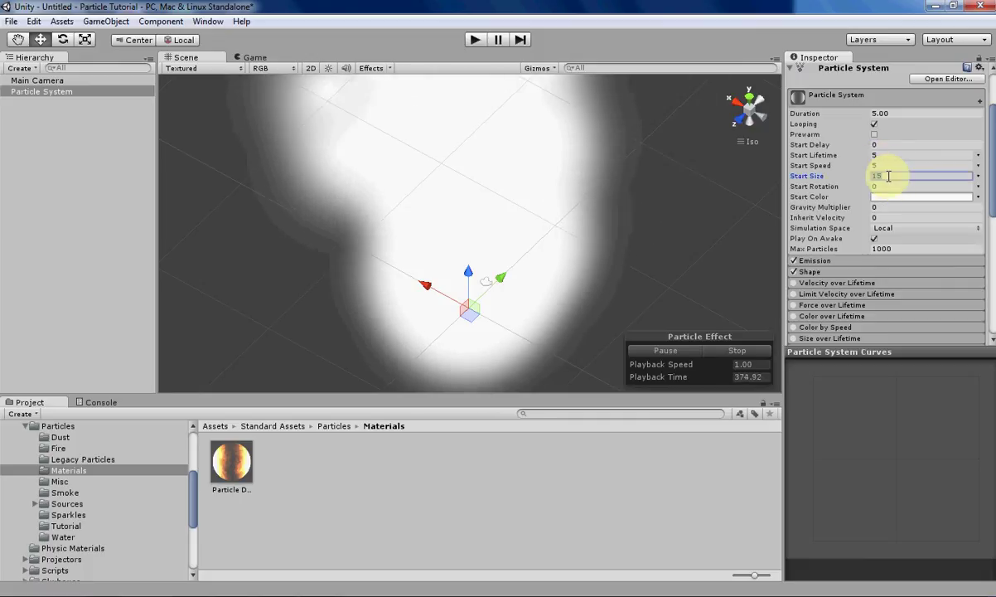
Set Start Size back to 1 and Max Particle Size back to 0.5.
type("1")
scroll(888, 175, "down", 10)
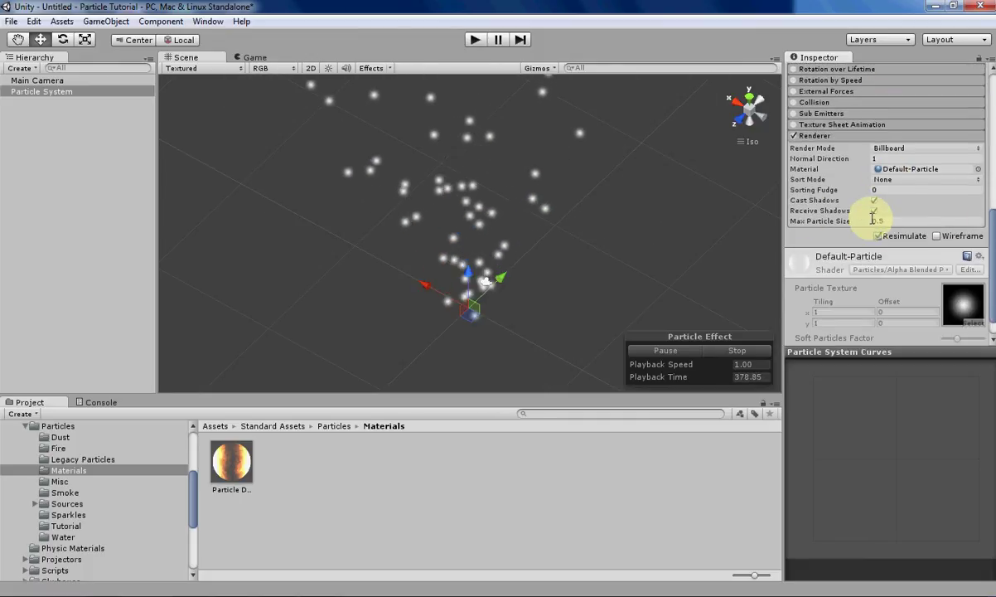
scroll(812, 253, "up", 10)
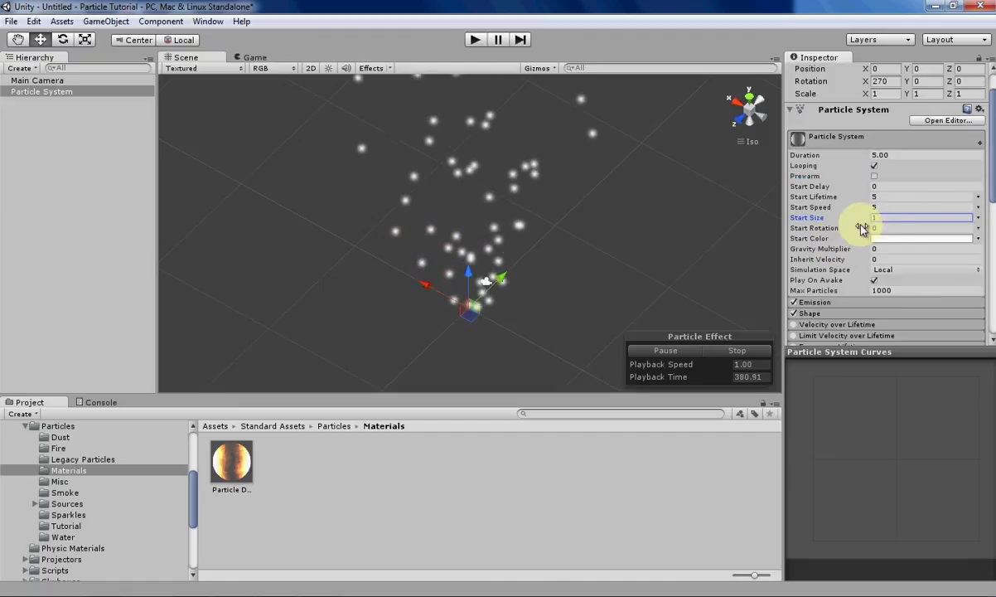
scroll(846, 288, "down", 3)
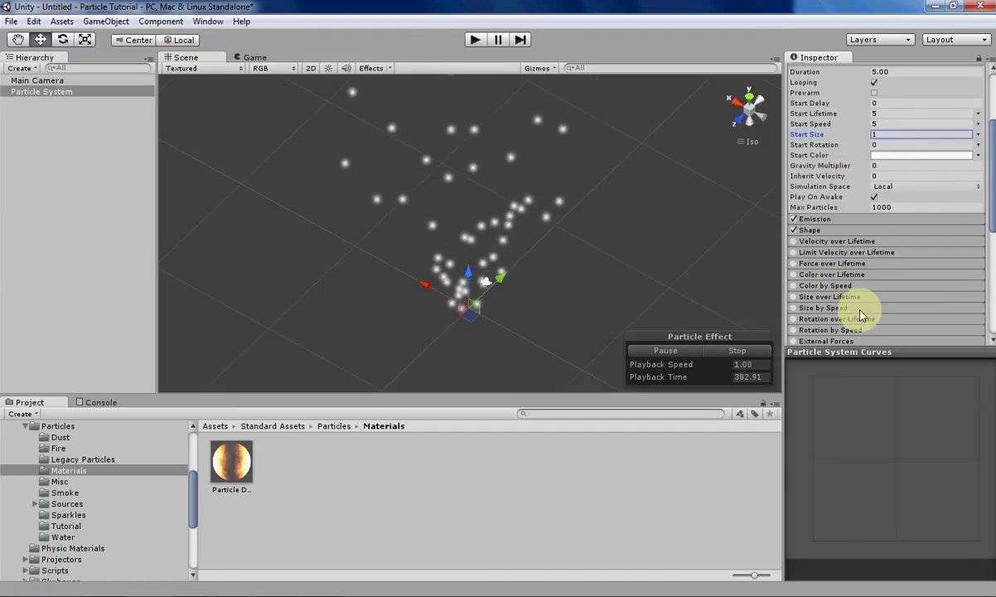
scroll(879, 278, "down", 8)
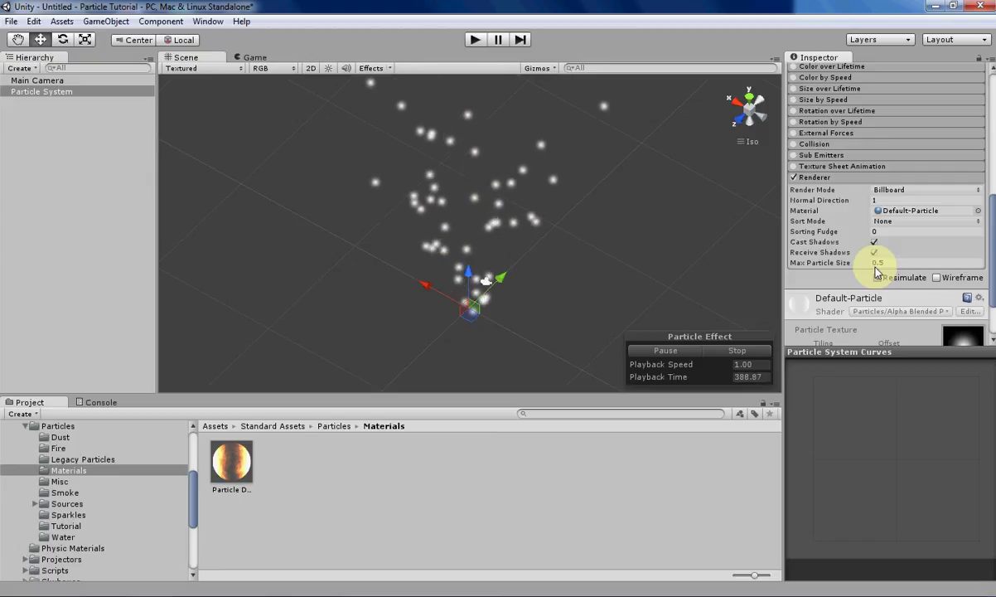
scroll(865, 259, "up", 3)
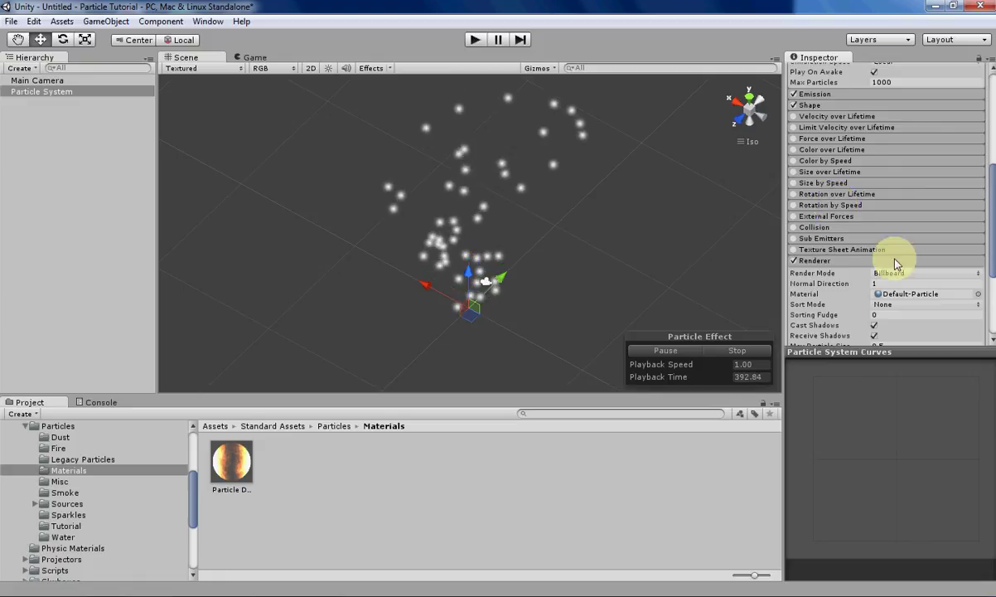
scroll(895, 264, "down", 2)
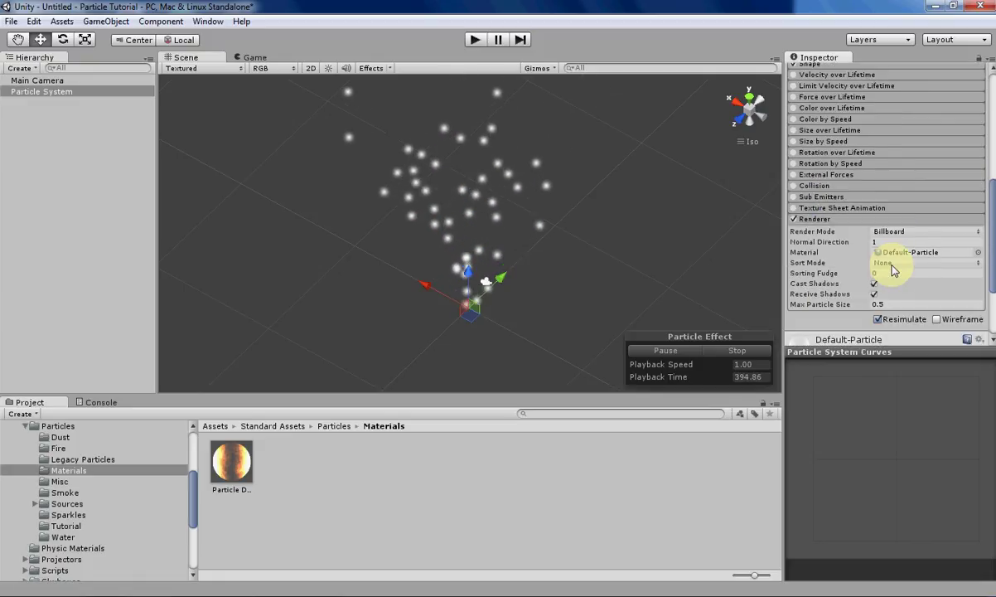